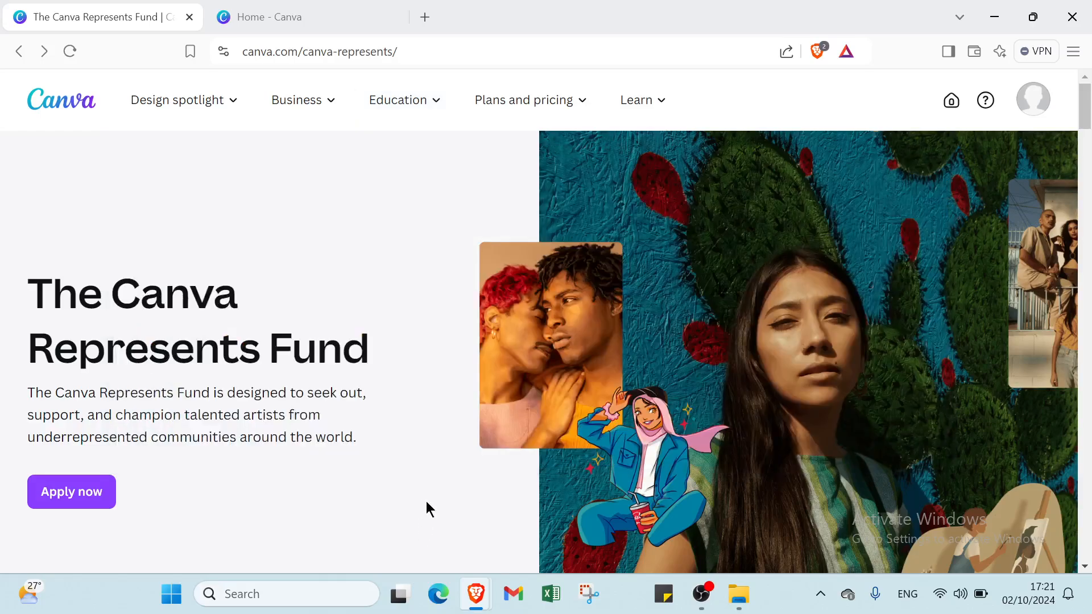
# - Look through the Canva Represents Fund page down to the section on content that represents everyone, and check the account menu
pyautogui.scroll(-1, 419, 411)
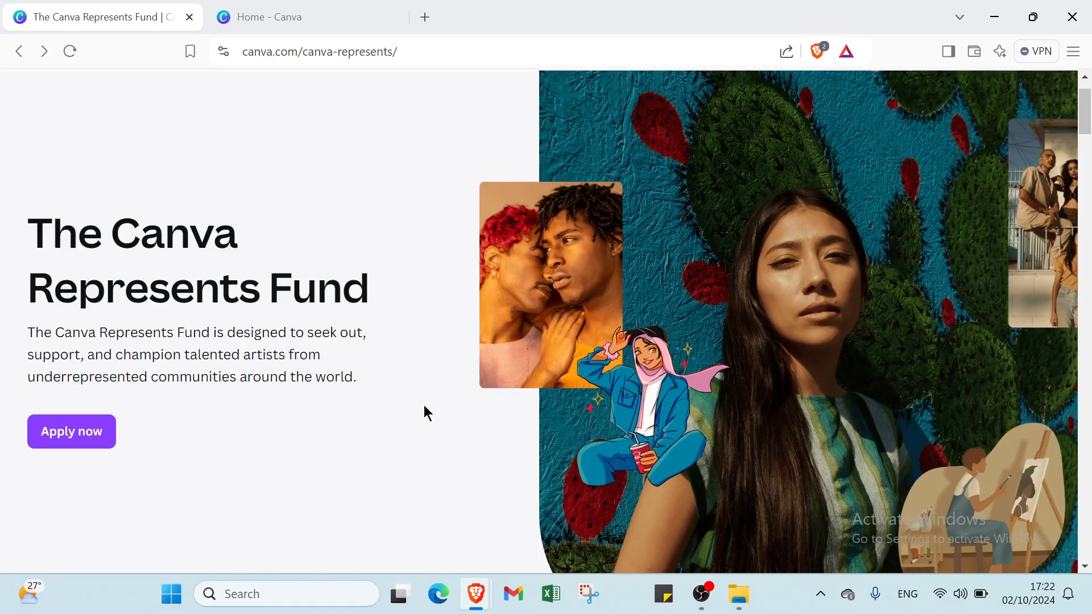
pyautogui.scroll(-4, 424, 405)
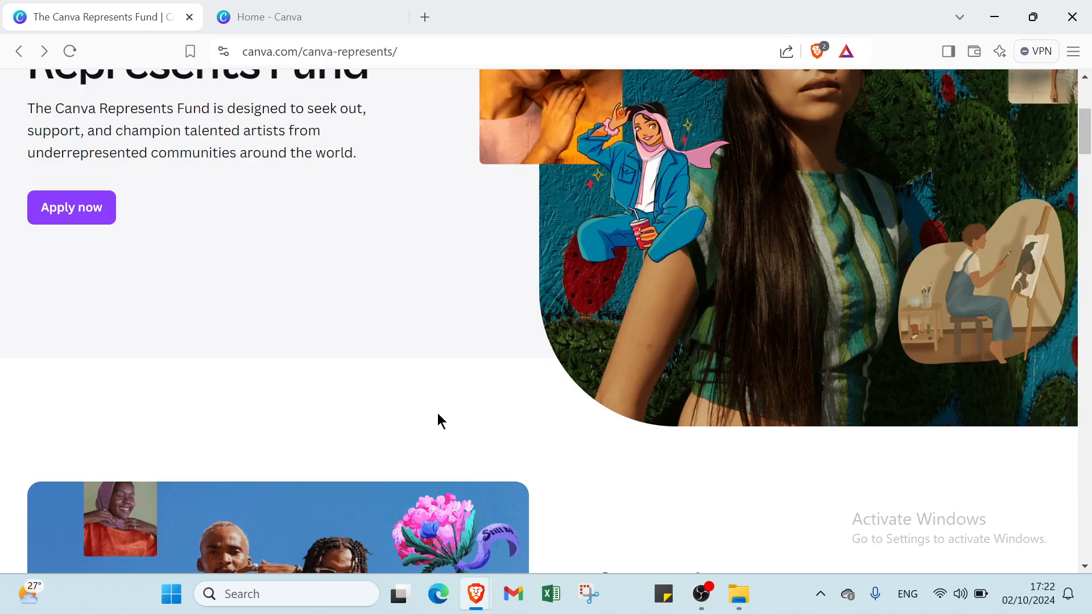
pyautogui.scroll(-3, 438, 414)
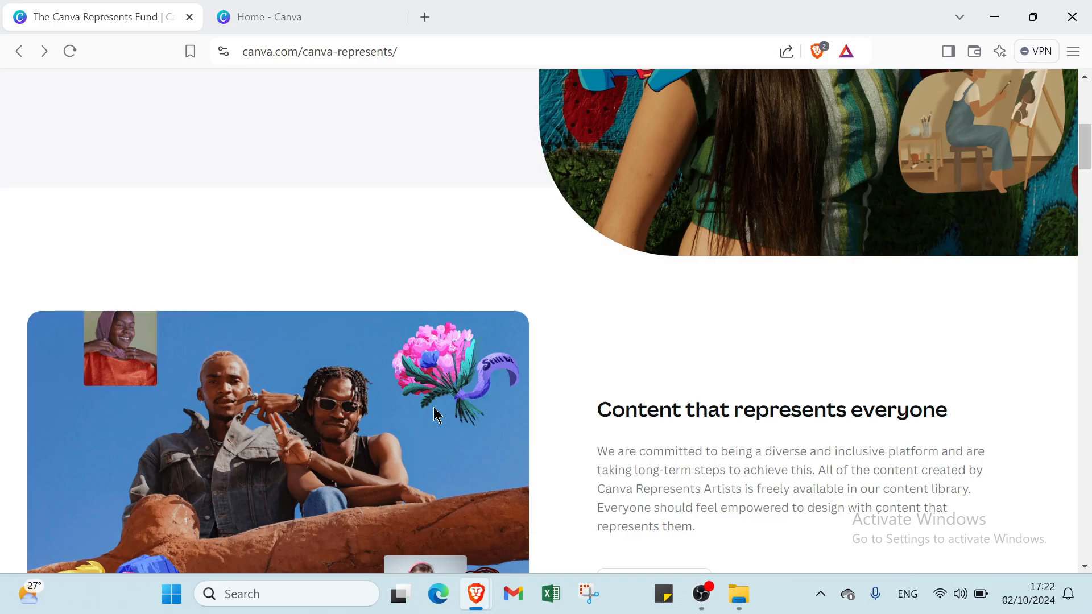
pyautogui.scroll(-5, 433, 406)
pyautogui.scroll(11, 433, 404)
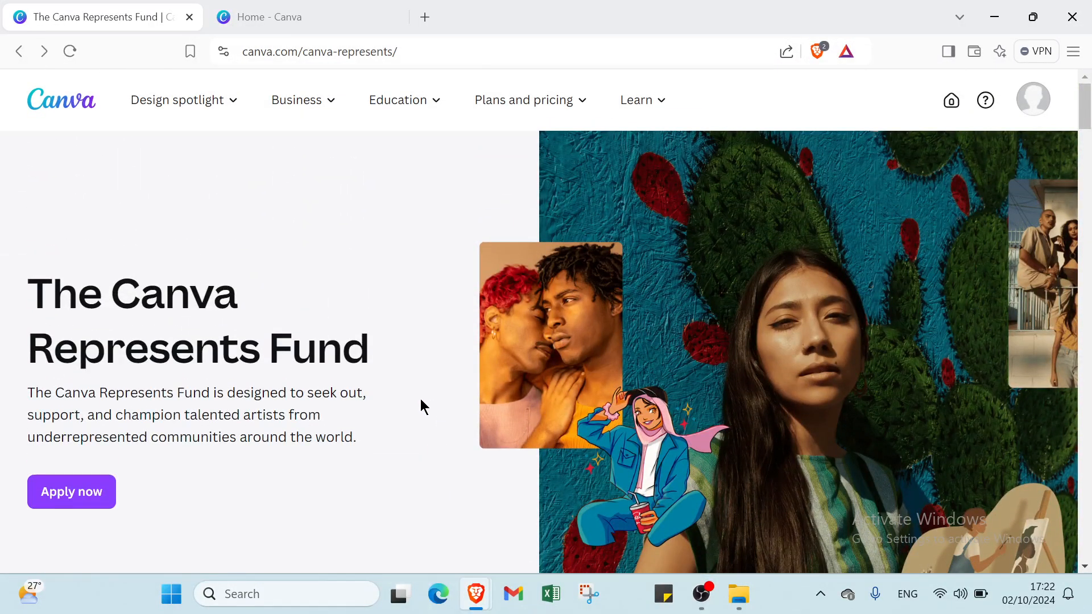
pyautogui.click(1028, 108)
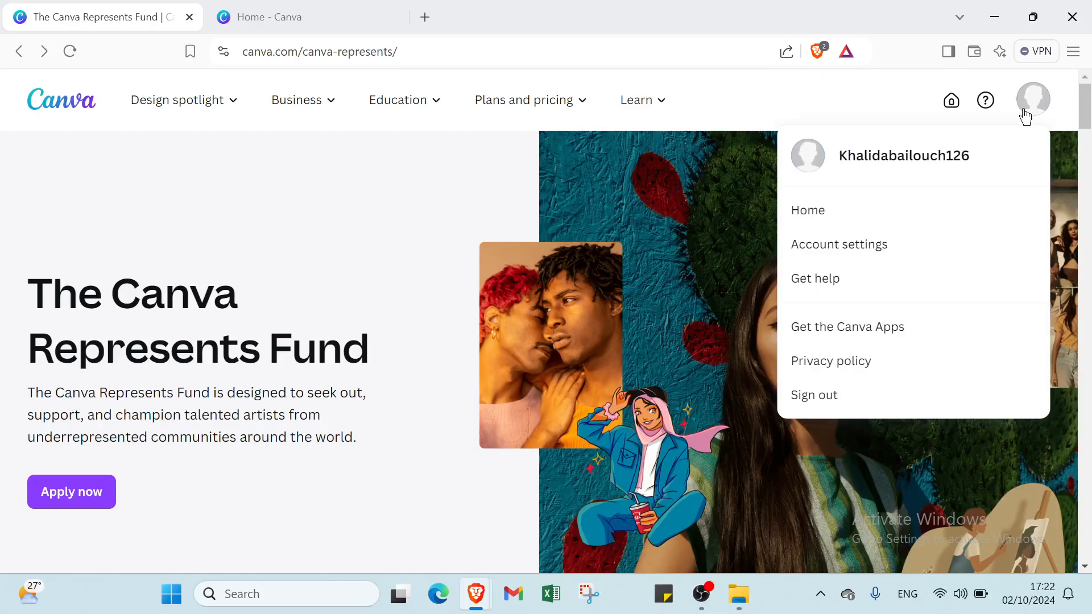
pyautogui.click(726, 100)
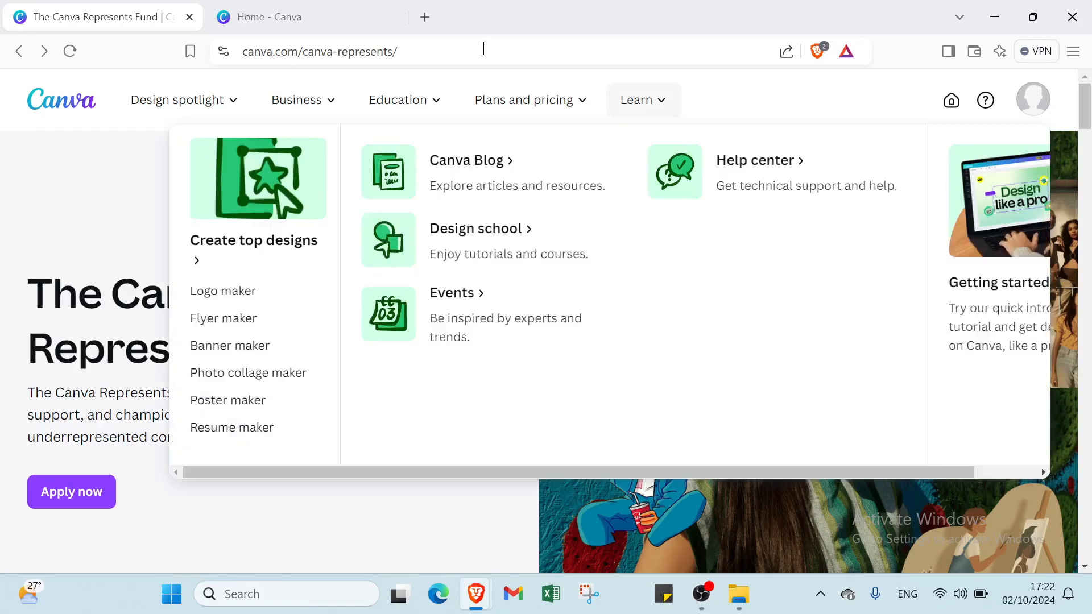
# - Switch to the Canva home page and look over its design types and recent designs
pyautogui.click(376, 14)
pyautogui.scroll(-5, 529, 304)
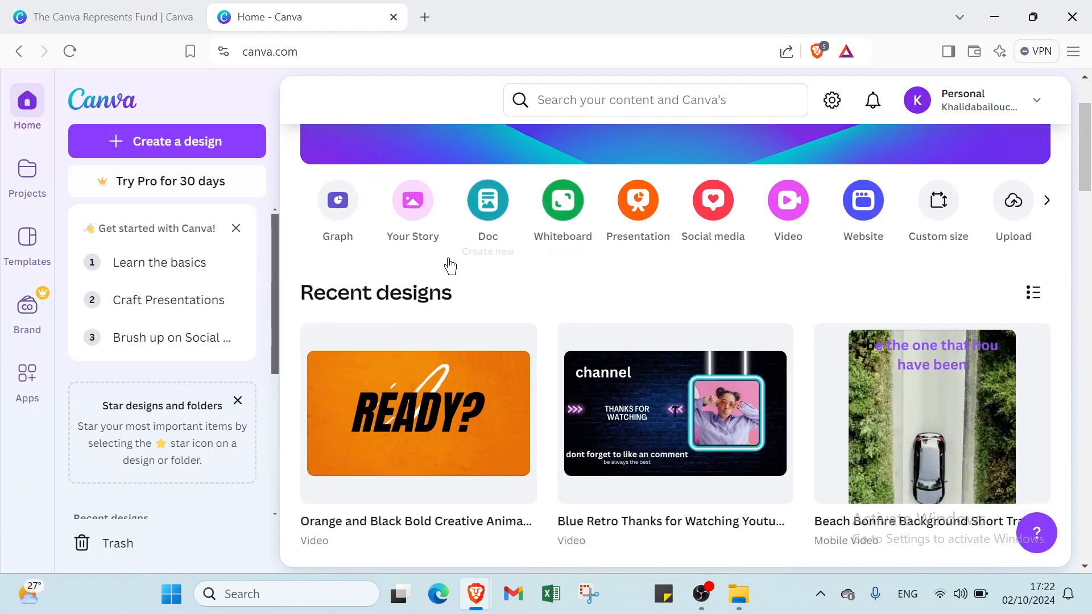
pyautogui.scroll(5, 455, 266)
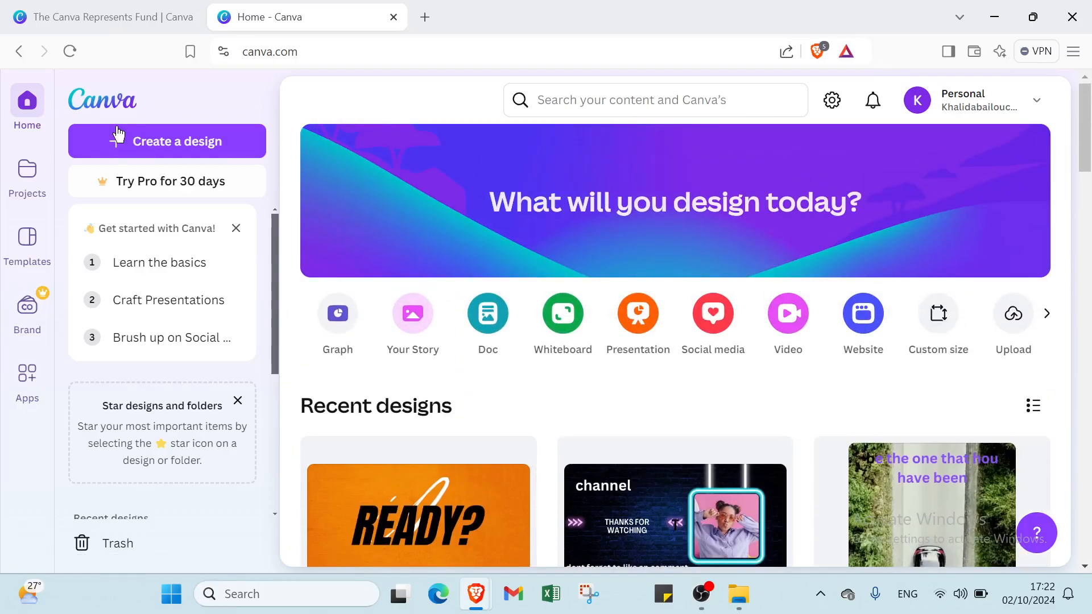
pyautogui.scroll(-5, 444, 354)
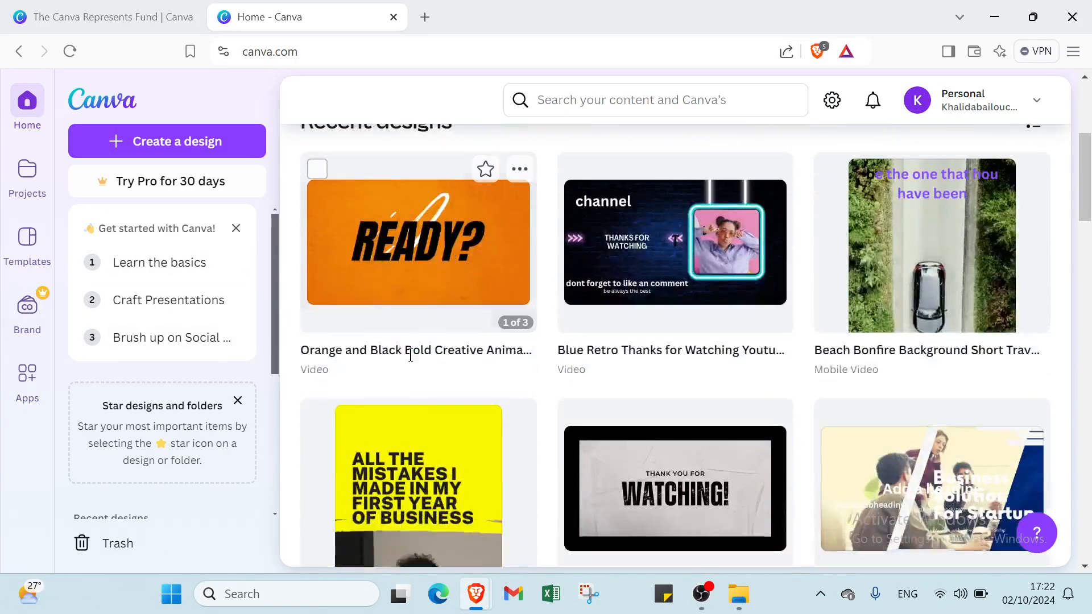
pyautogui.scroll(5, 411, 355)
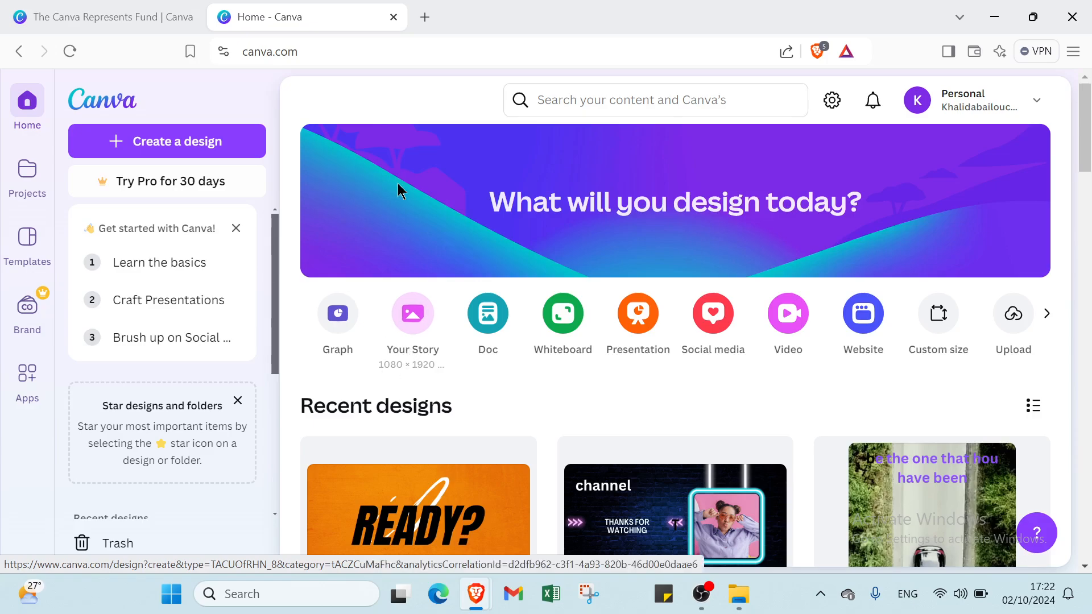
# - Search the Canva templates for "short videos youtube" and look over the resulting designs
pyautogui.click(550, 102)
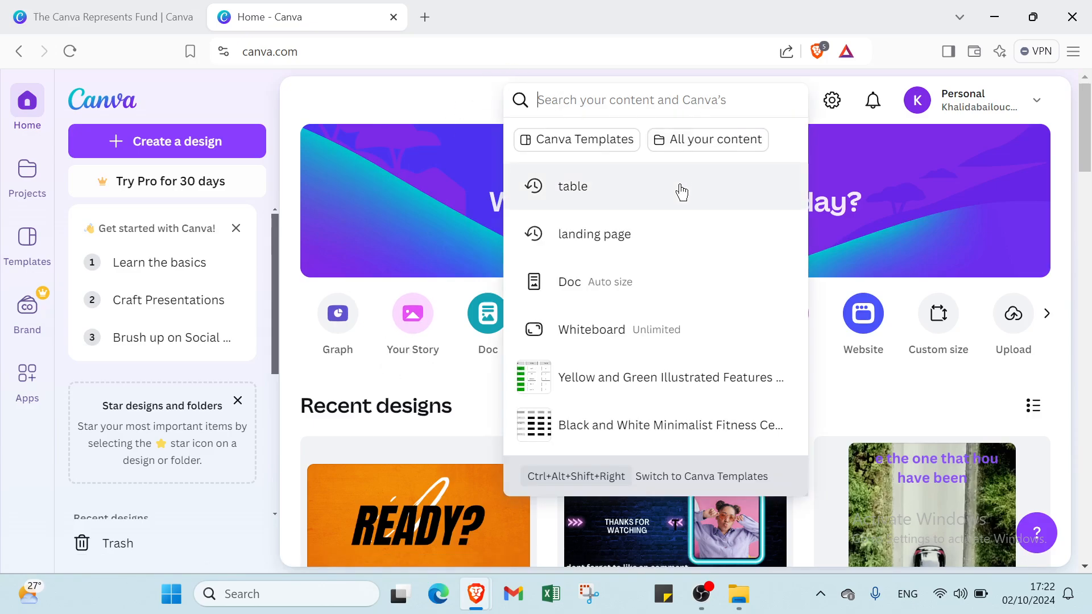
pyautogui.click(626, 141)
pyautogui.click(604, 186)
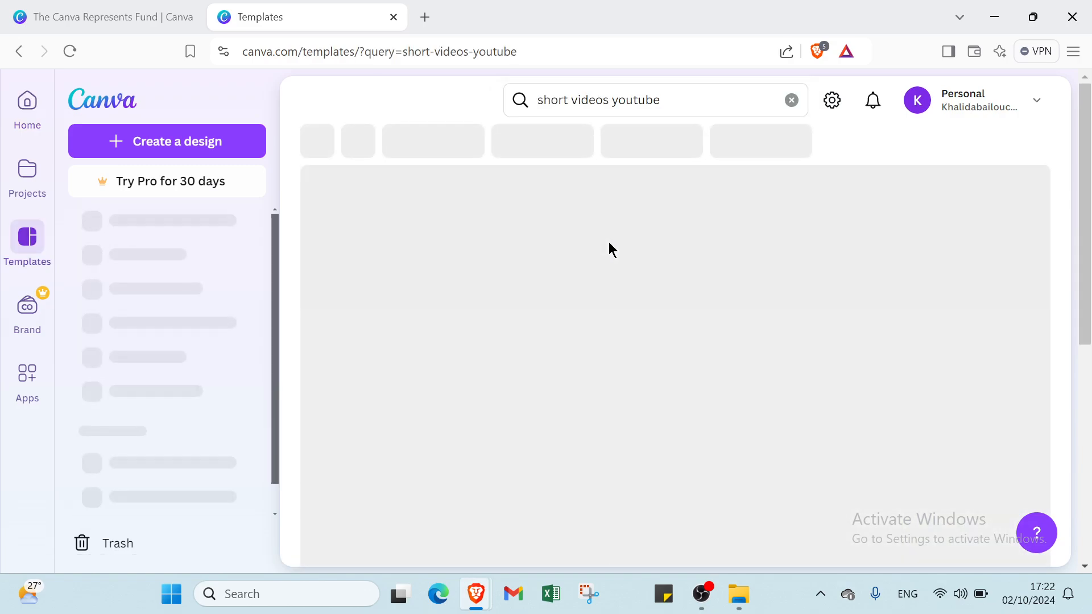
pyautogui.scroll(-5, 496, 264)
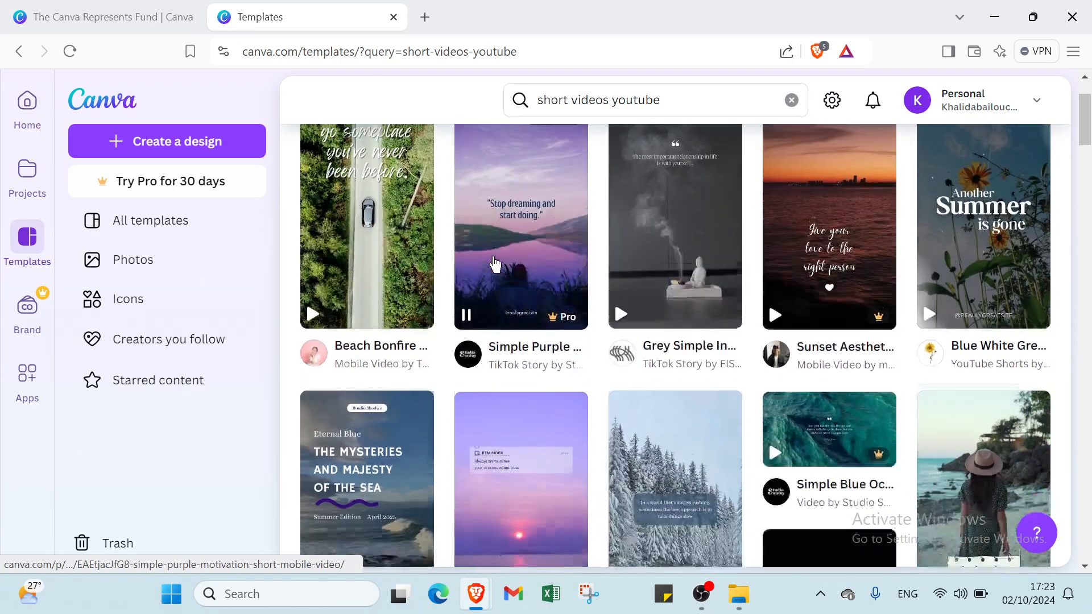
pyautogui.scroll(5, 585, 288)
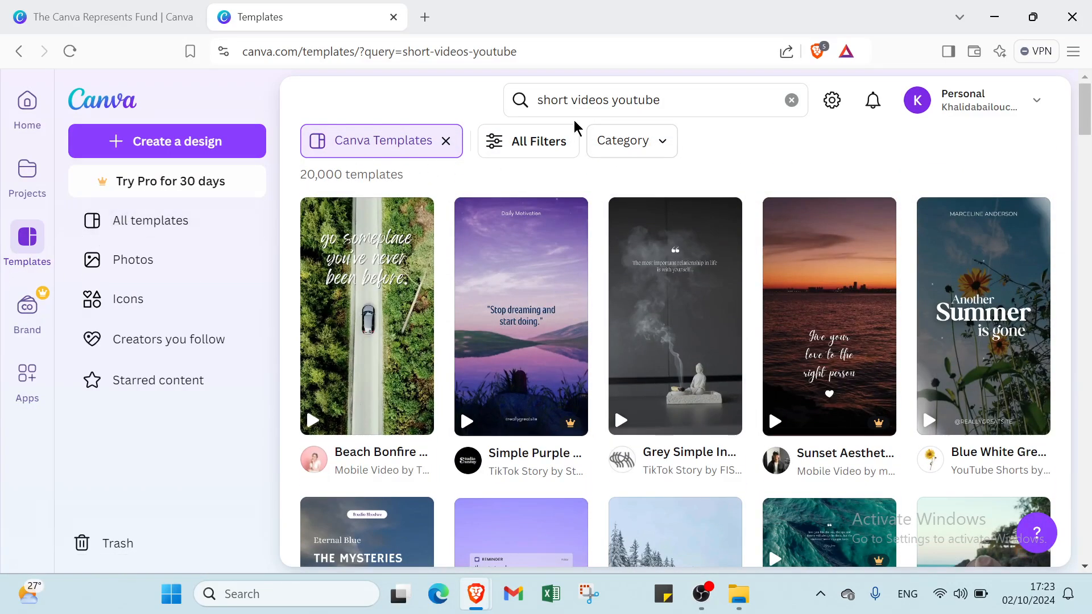
# - Open all template filters and expand the Business and Social Media categories to review their subcategories
pyautogui.click(546, 146)
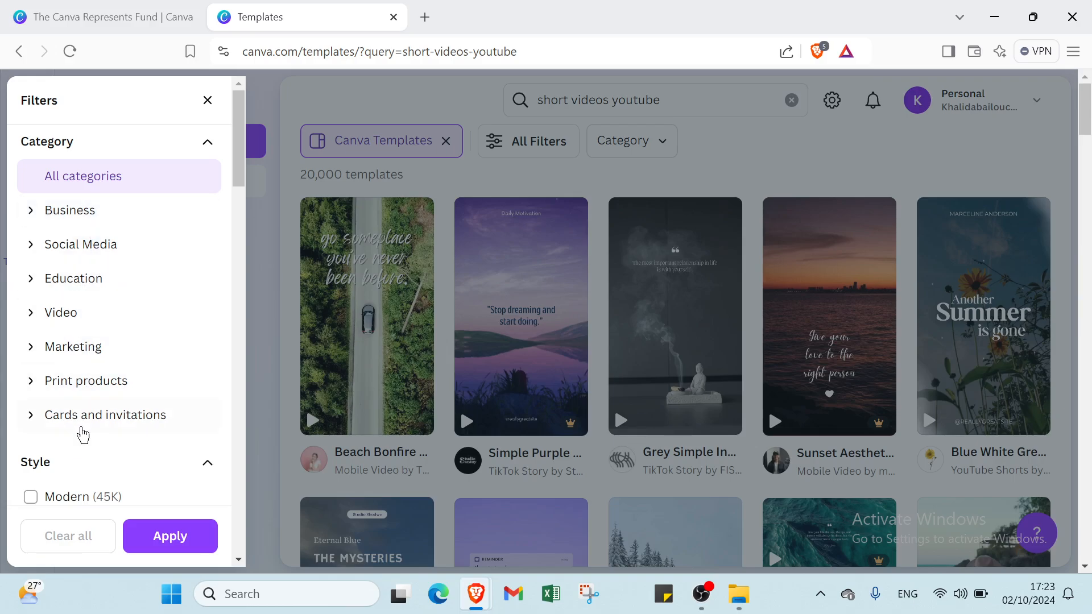
pyautogui.click(125, 225)
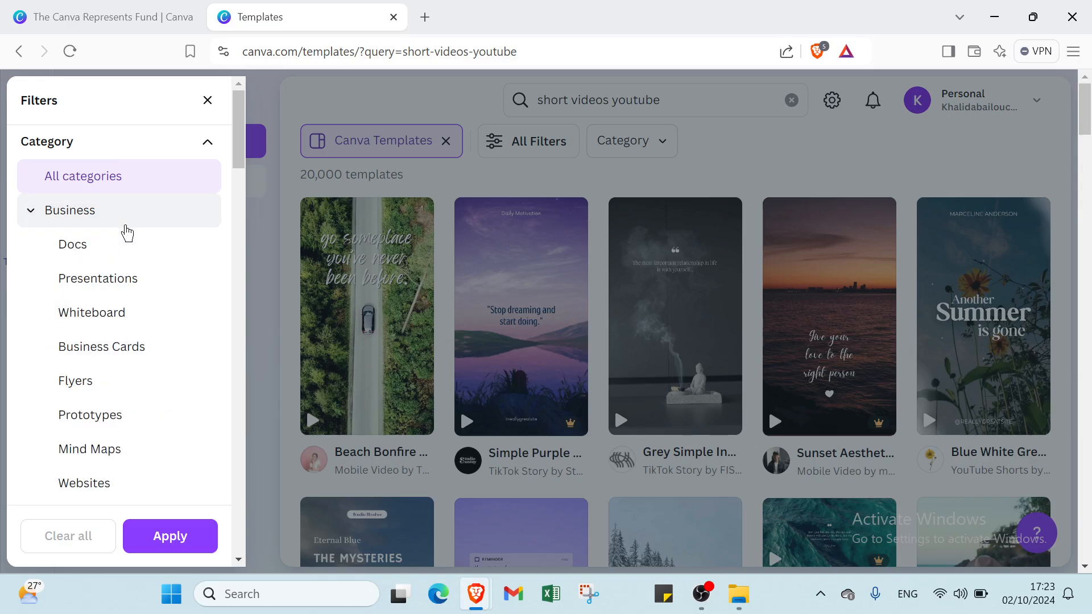
pyautogui.scroll(-8, 113, 260)
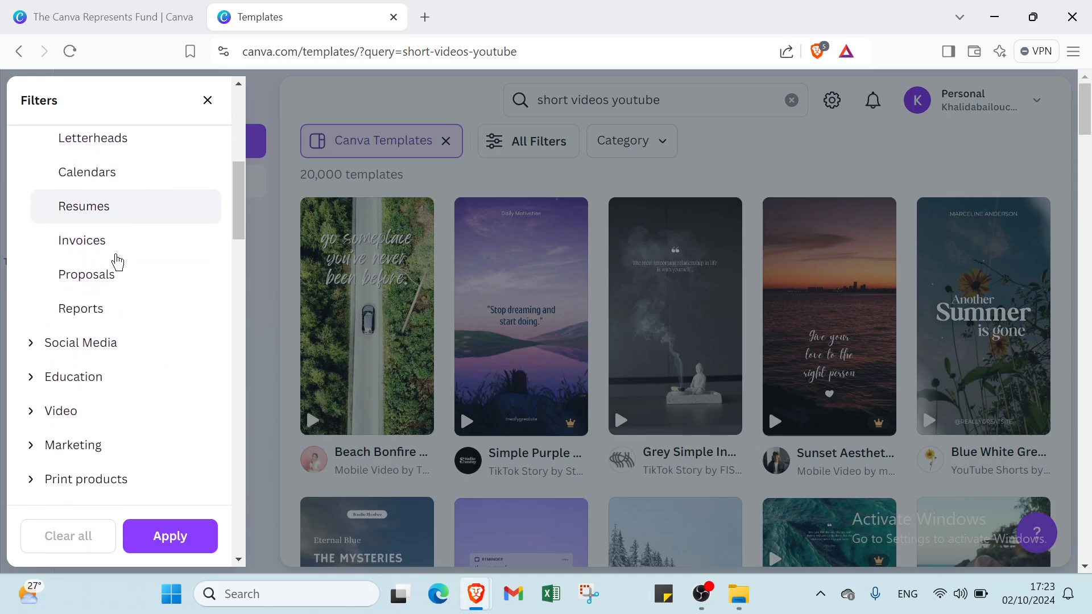
pyautogui.scroll(-5, 118, 262)
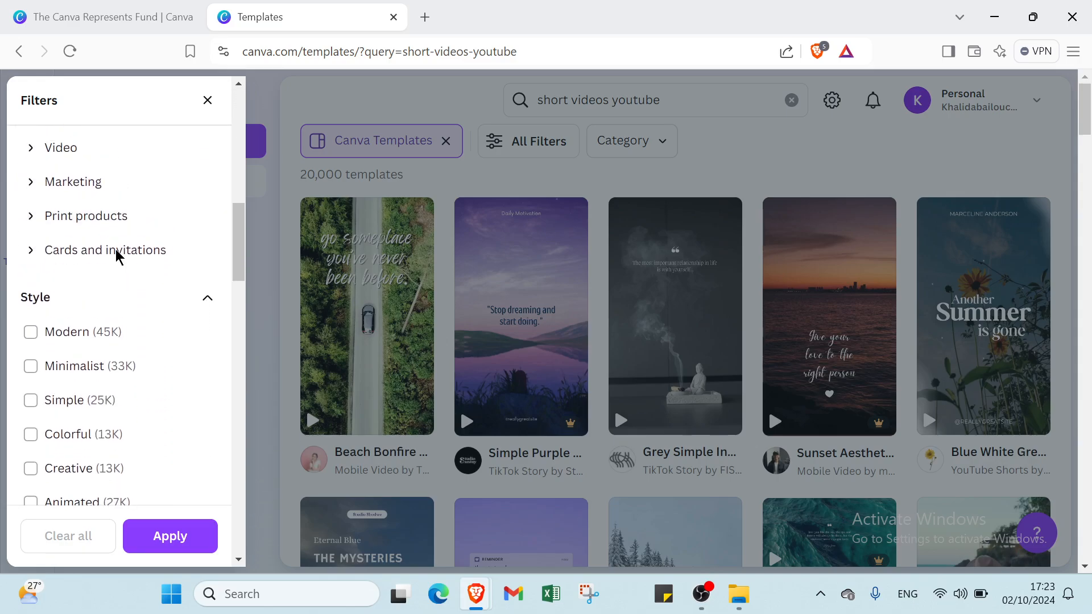
pyautogui.scroll(5, 117, 256)
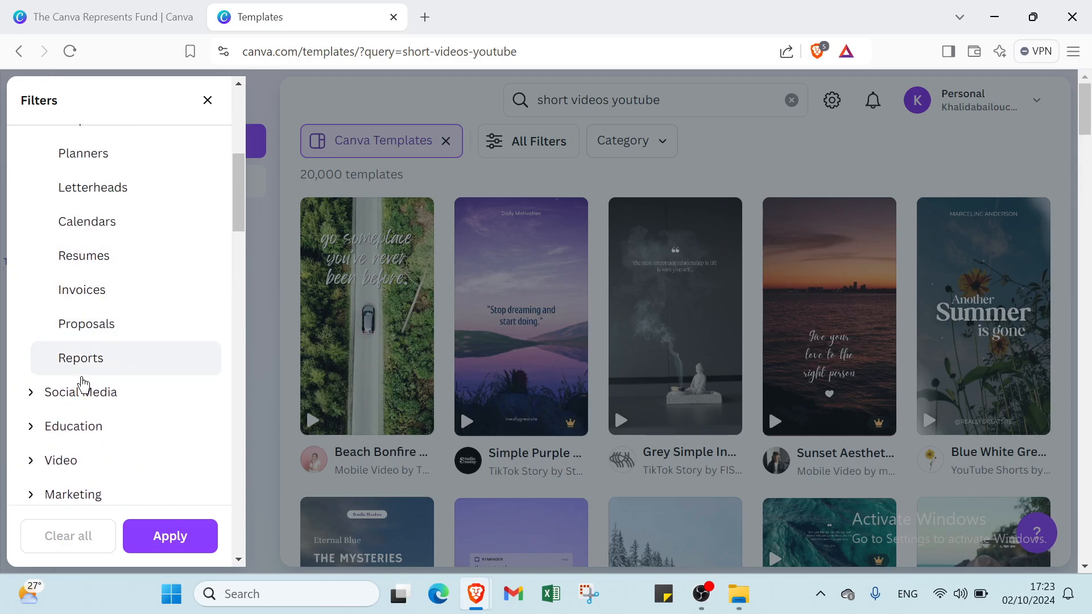
pyautogui.click(82, 390)
pyautogui.scroll(-5, 84, 378)
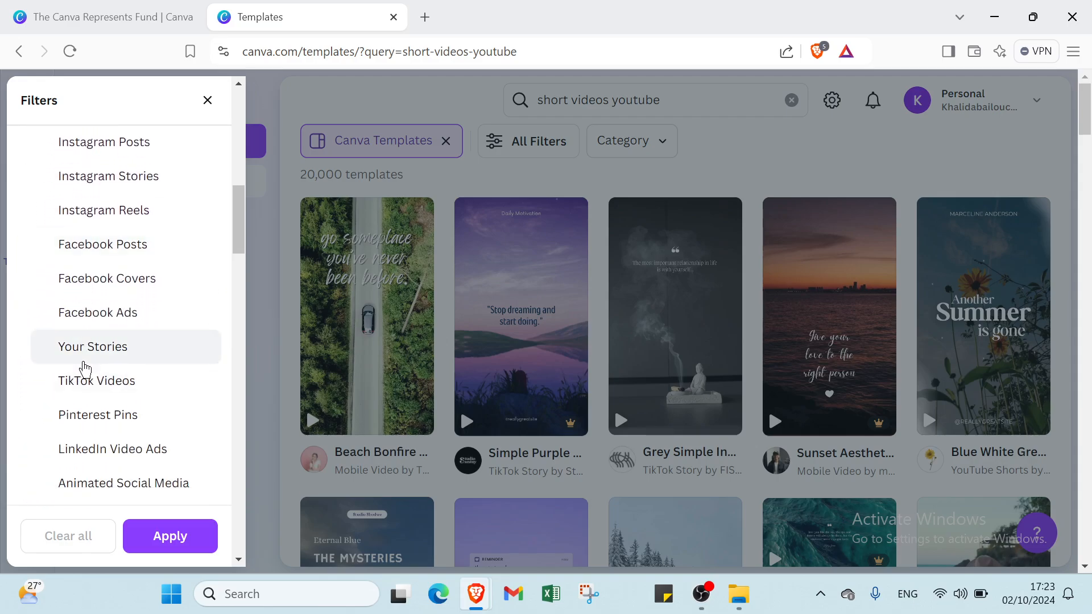
pyautogui.scroll(-5, 87, 364)
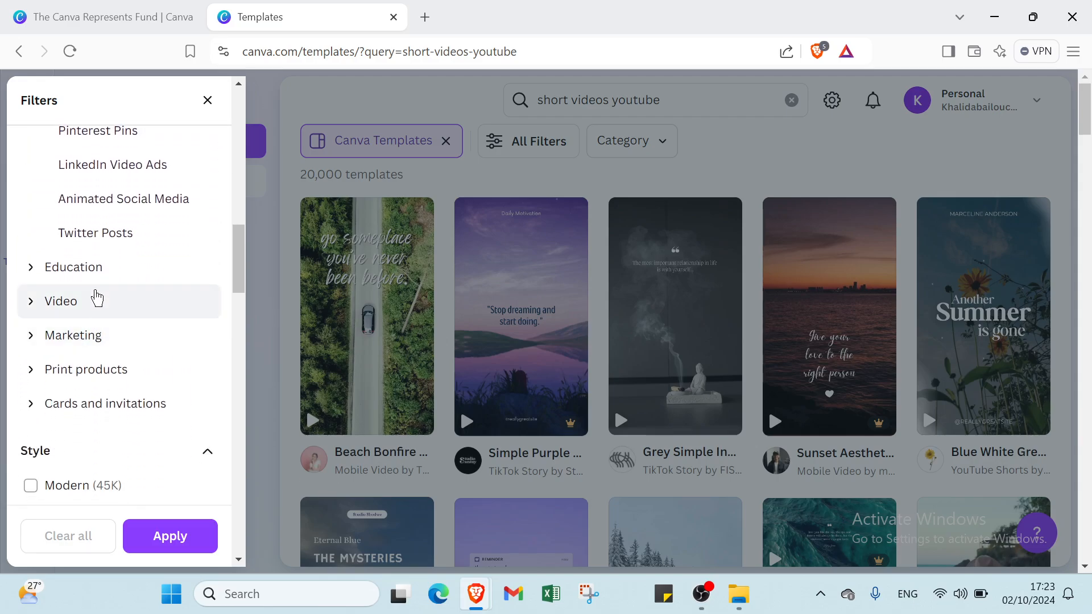
# - Expand the Education, Video, Marketing, Print products, and Cards and invitations filter categories to review their subcategories
pyautogui.click(95, 279)
pyautogui.scroll(-3, 88, 296)
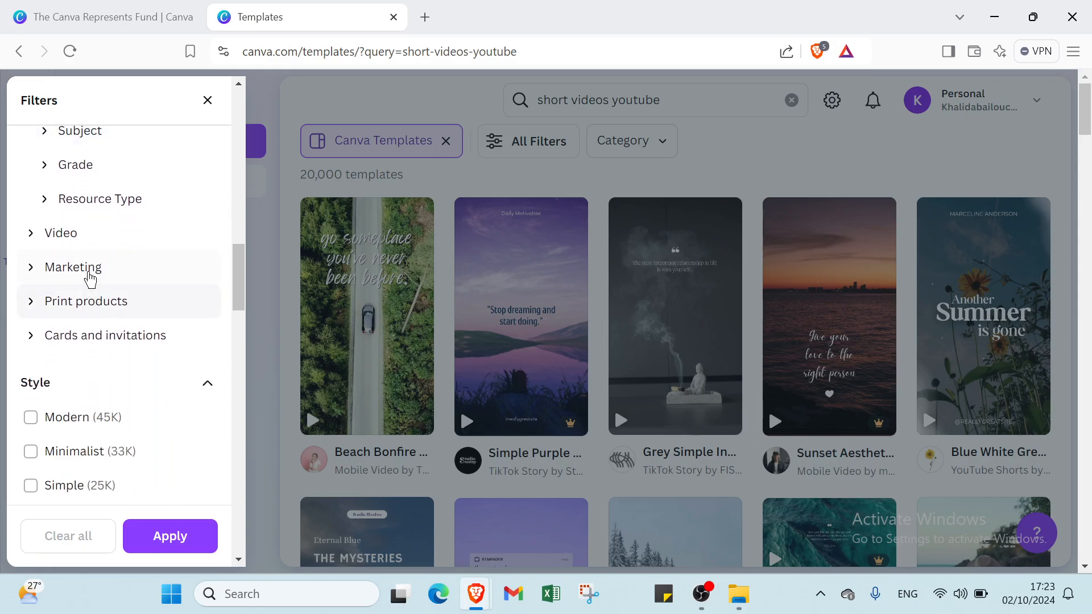
pyautogui.click(82, 233)
pyautogui.scroll(-4, 123, 267)
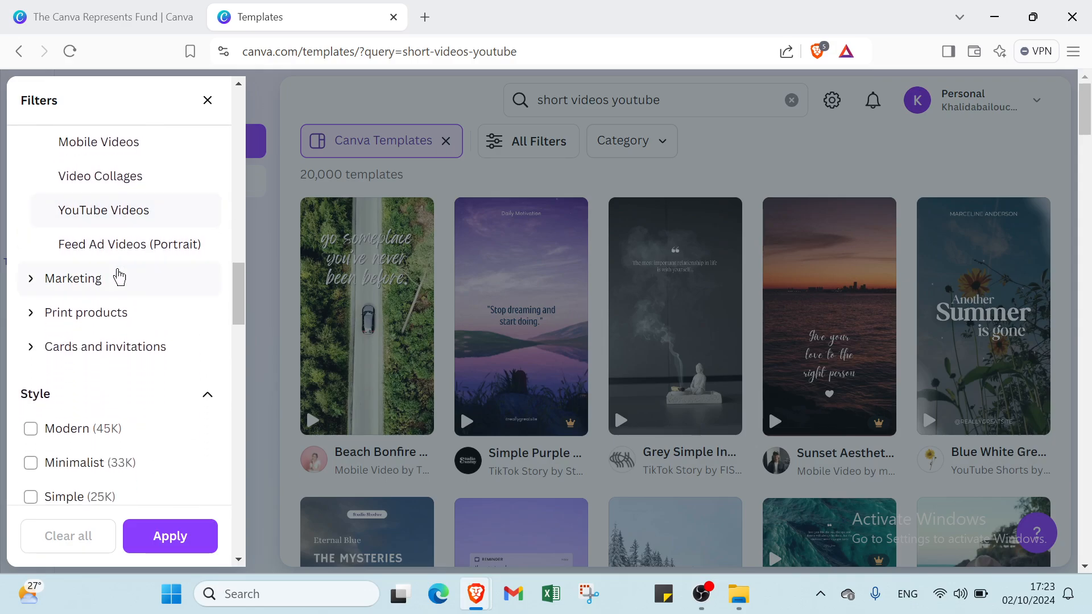
pyautogui.click(98, 279)
pyautogui.scroll(-5, 98, 278)
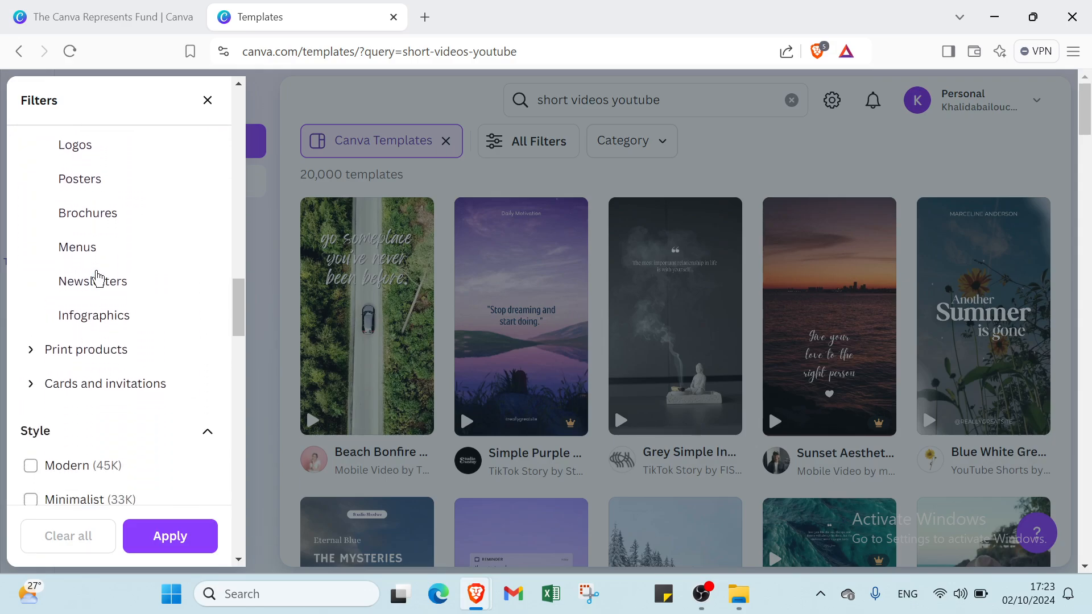
pyautogui.click(92, 245)
pyautogui.scroll(-5, 93, 256)
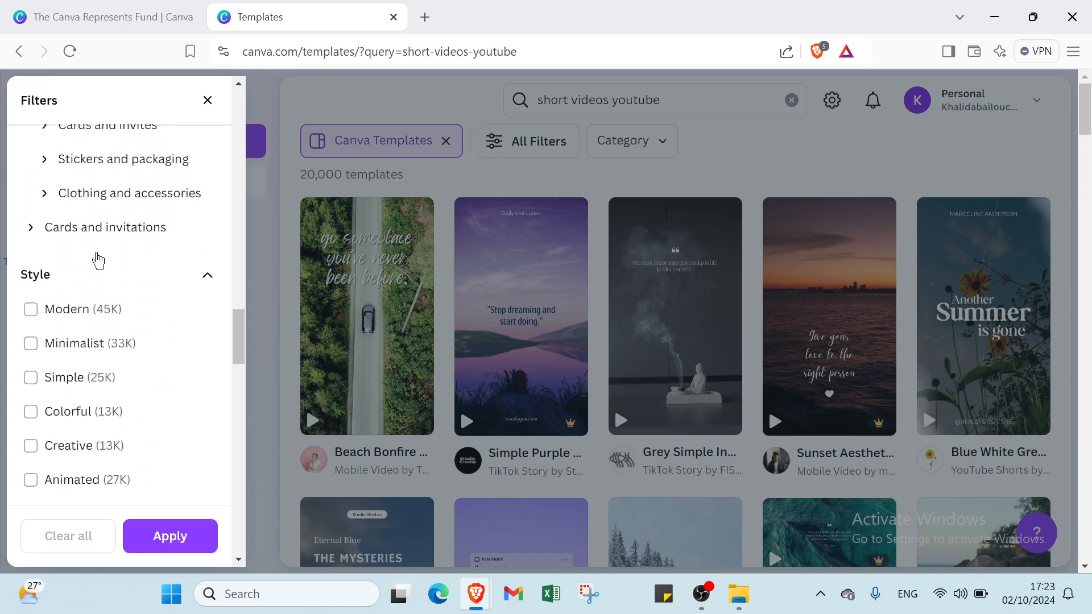
pyautogui.click(95, 205)
pyautogui.scroll(-3, 94, 204)
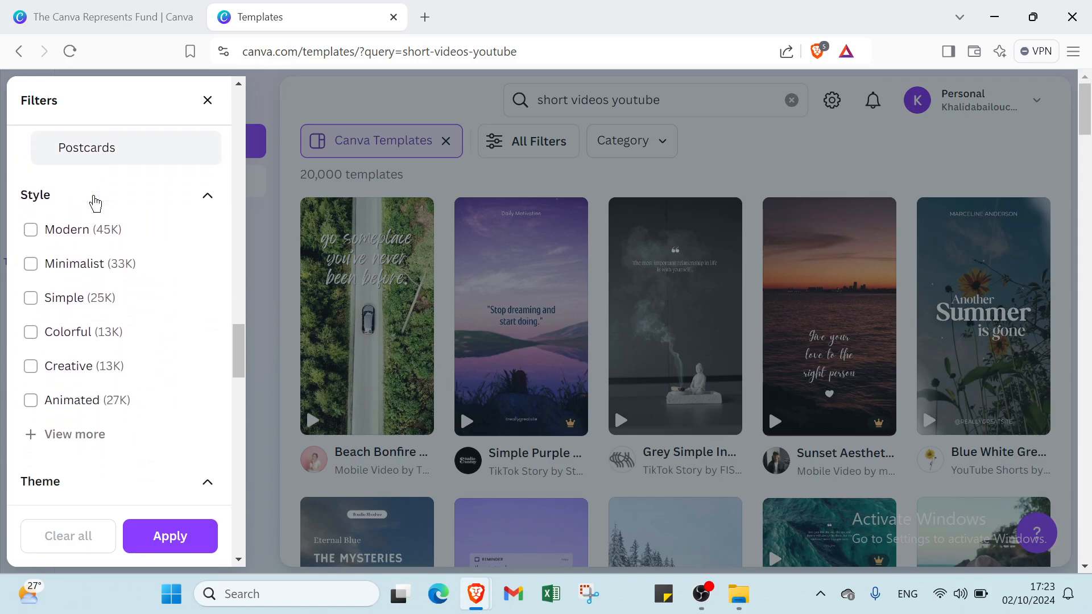
# - Examine the Style, Theme, Language, Feature, Grade, Topic, Price and Color options in the template filters
pyautogui.click(108, 225)
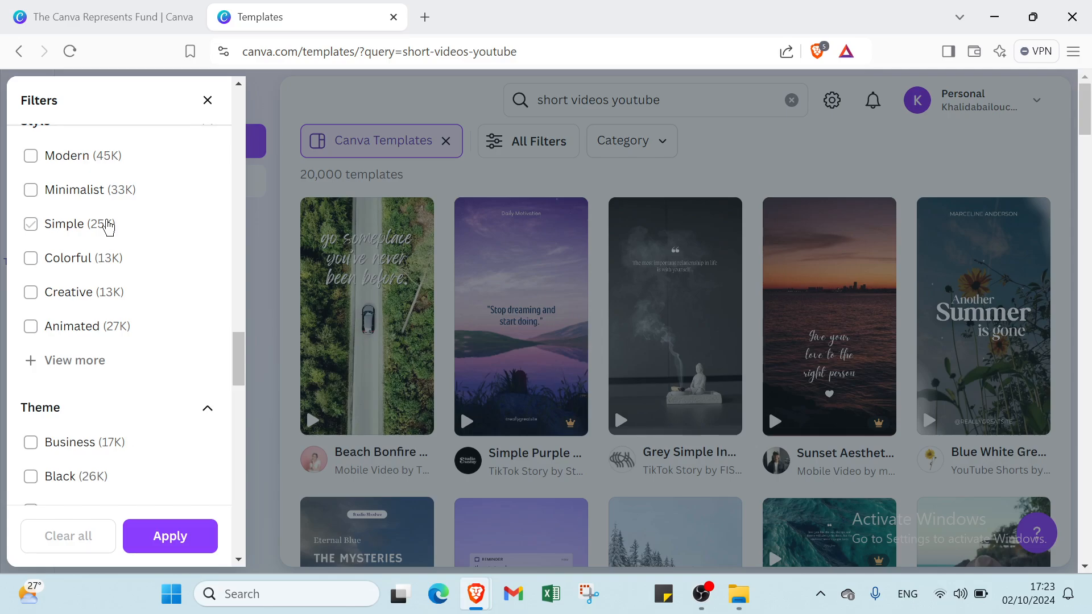
pyautogui.click(74, 324)
pyautogui.scroll(-2, 76, 318)
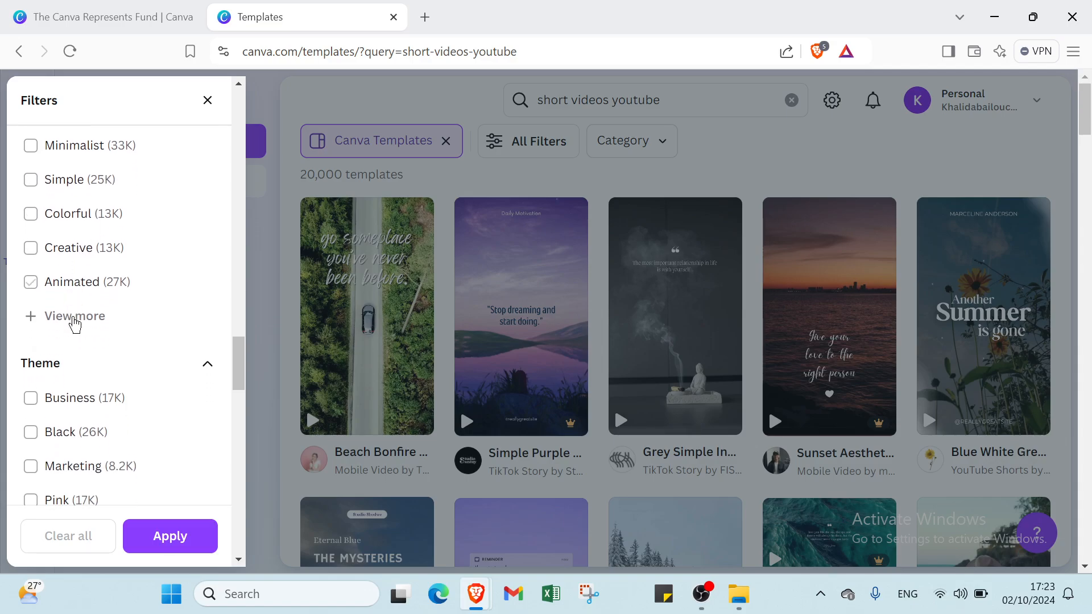
pyautogui.scroll(-1, 74, 324)
pyautogui.click(65, 312)
pyautogui.scroll(-1, 91, 299)
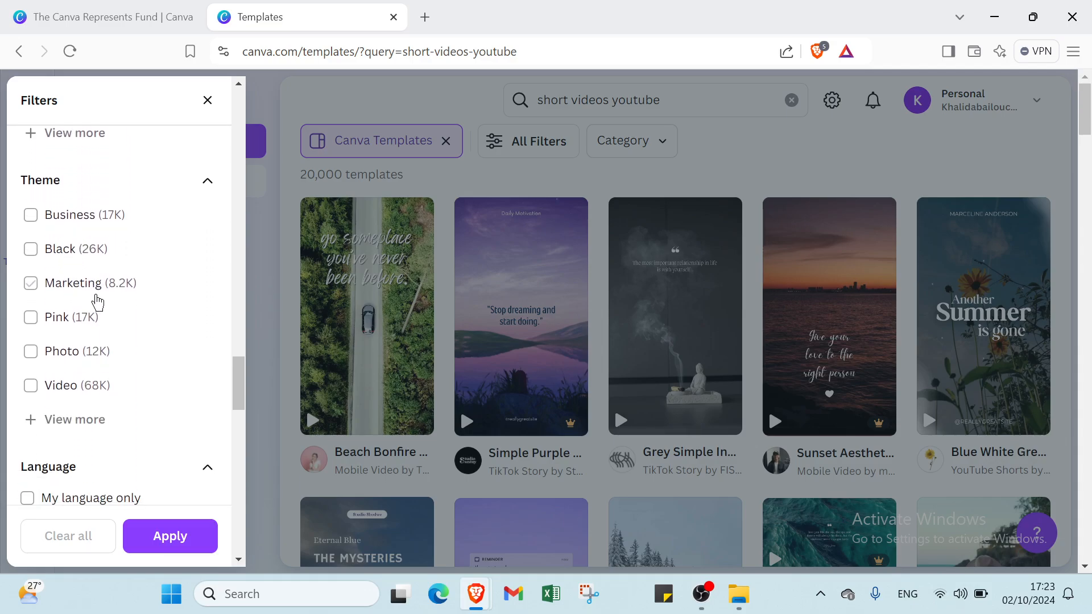
pyautogui.scroll(-1, 97, 332)
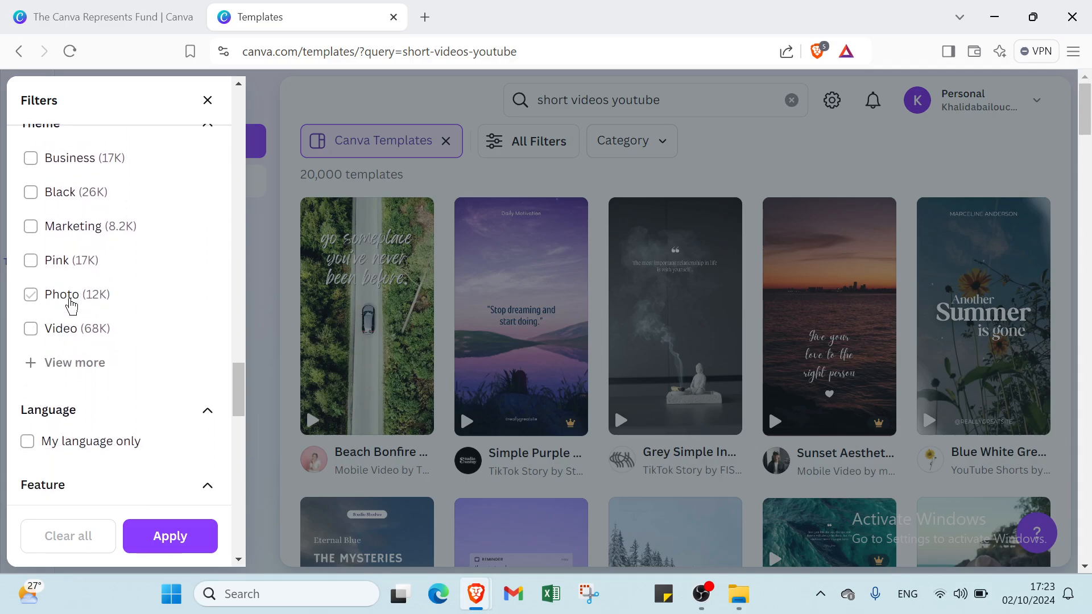
pyautogui.scroll(-2, 63, 307)
pyautogui.scroll(-1, 71, 292)
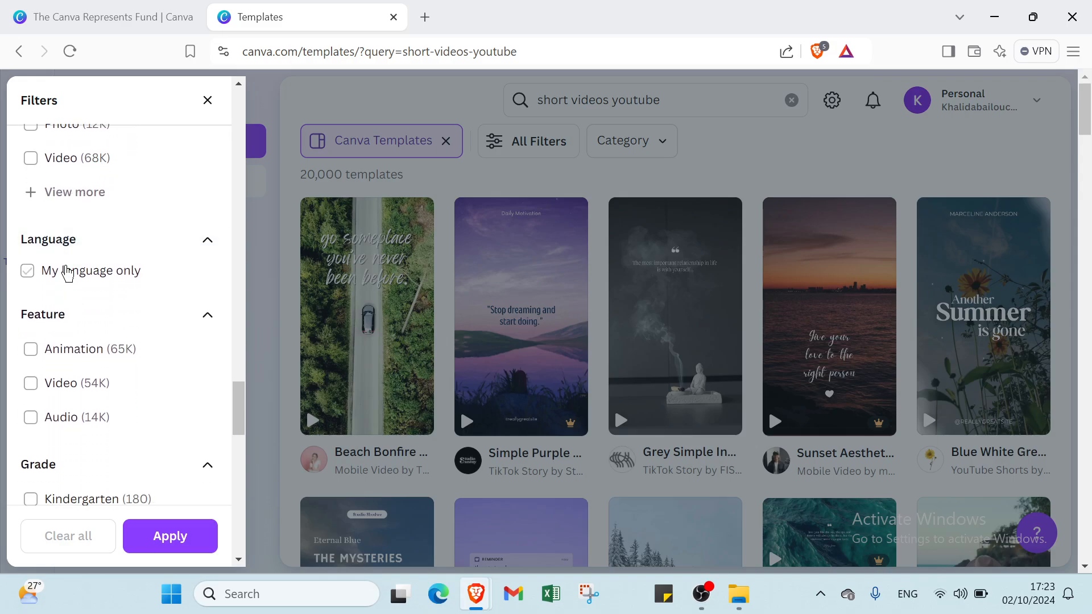
pyautogui.scroll(-2, 49, 314)
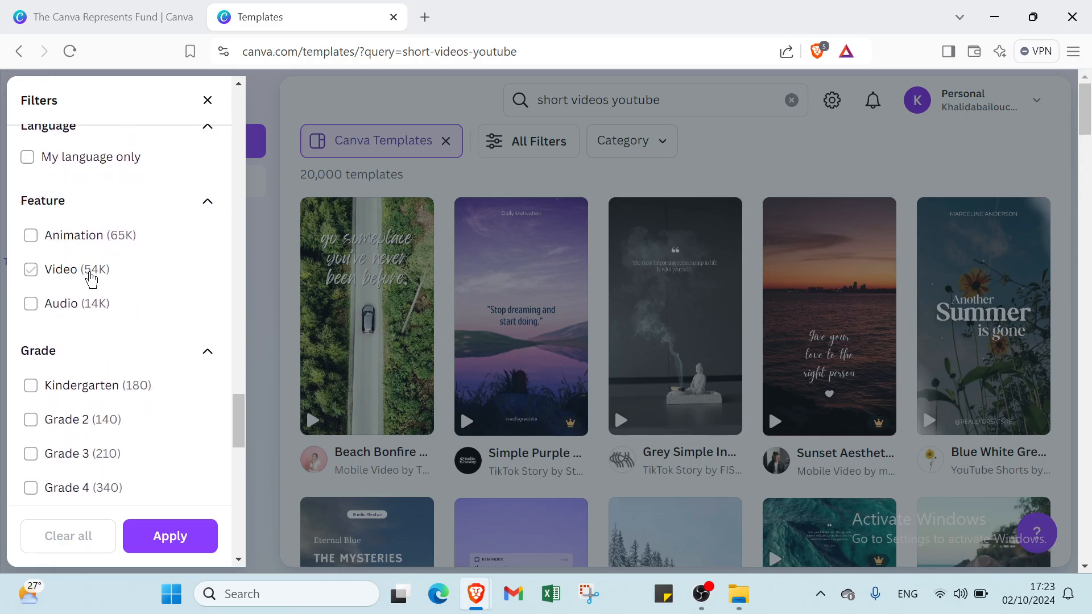
pyautogui.scroll(-2, 40, 317)
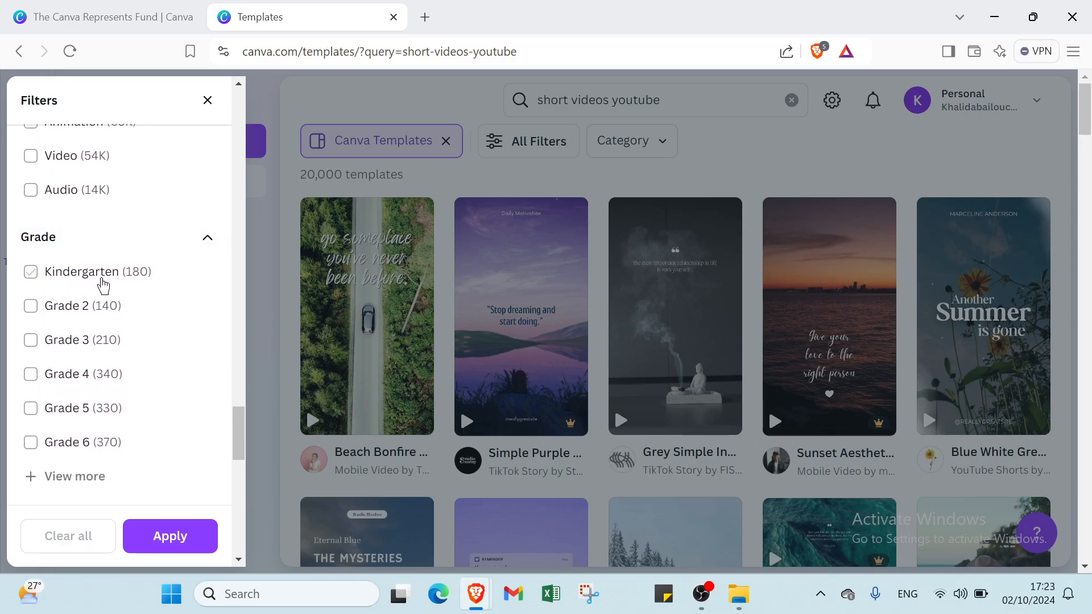
pyautogui.scroll(-7, 101, 284)
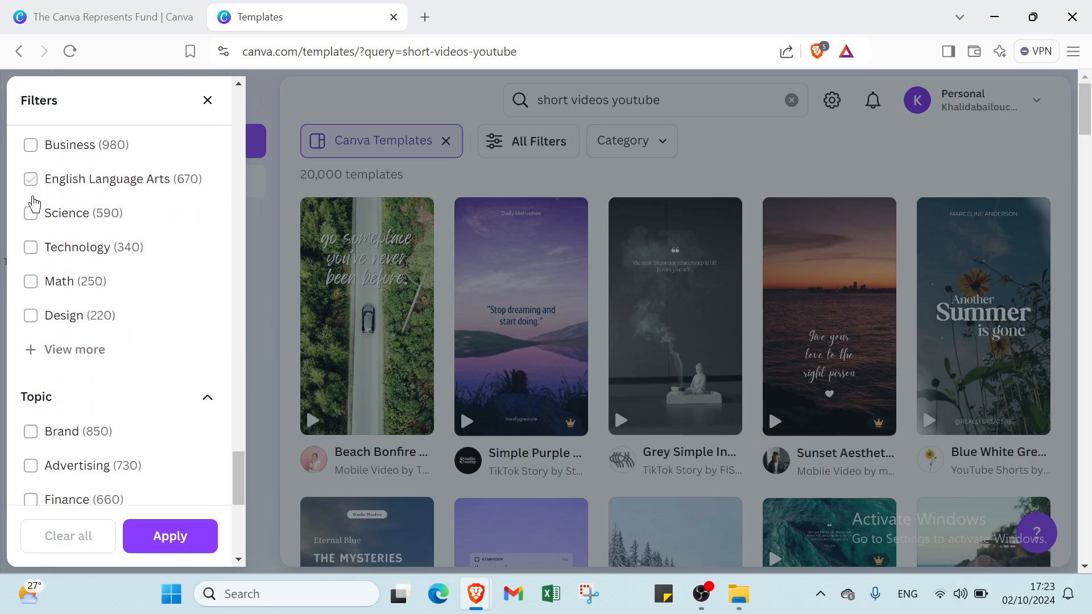
pyautogui.scroll(-8, 34, 228)
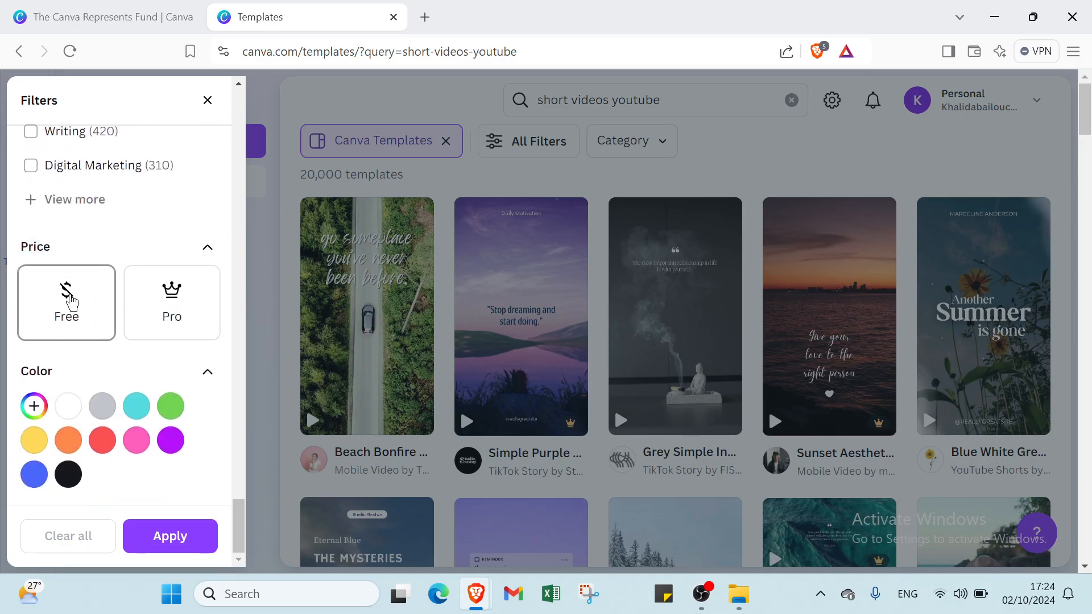
# - Choose the Free price option and the YouTube Videos category under Video in the template filters
pyautogui.click(70, 303)
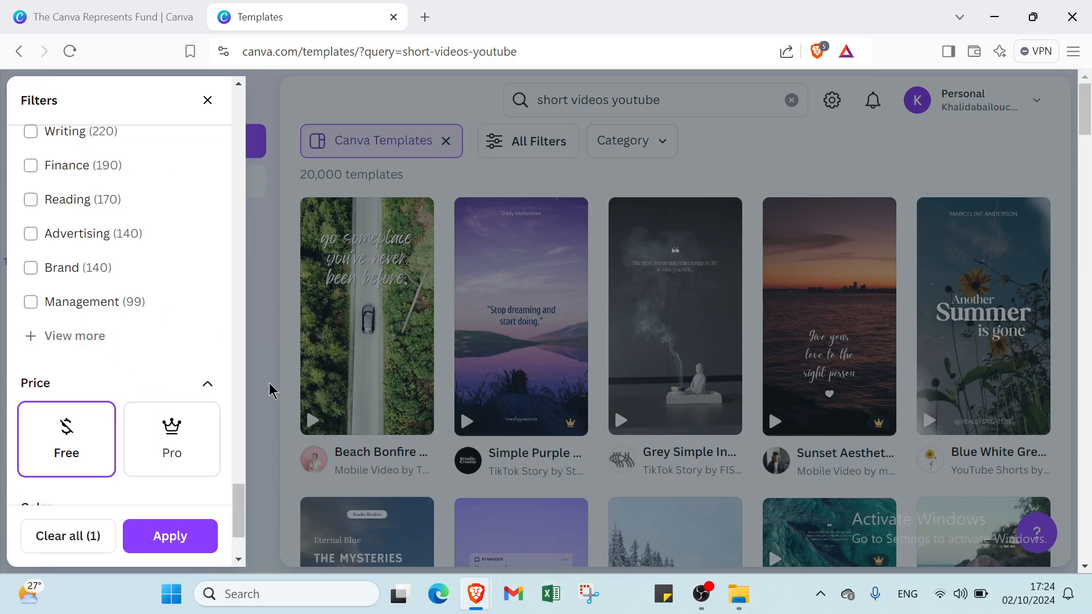
pyautogui.scroll(-3, 188, 334)
pyautogui.scroll(8, 188, 330)
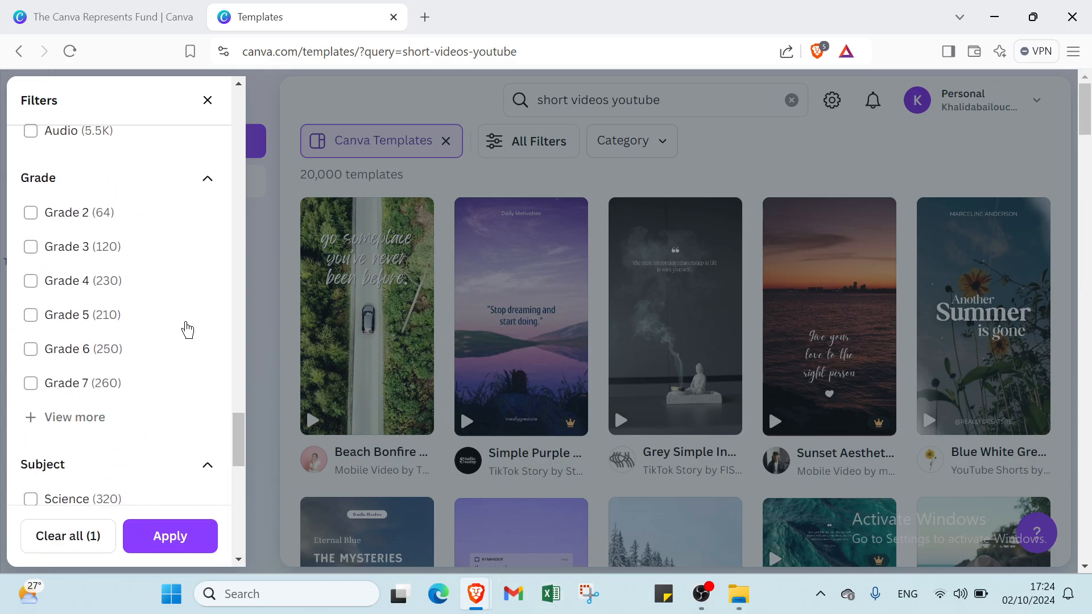
pyautogui.scroll(10, 187, 330)
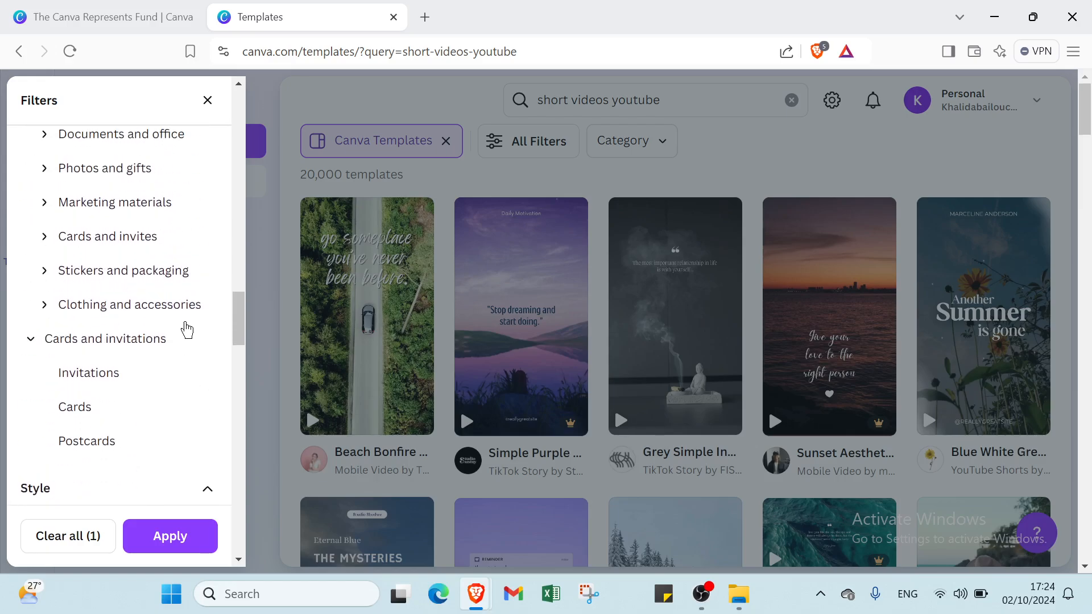
pyautogui.scroll(10, 187, 330)
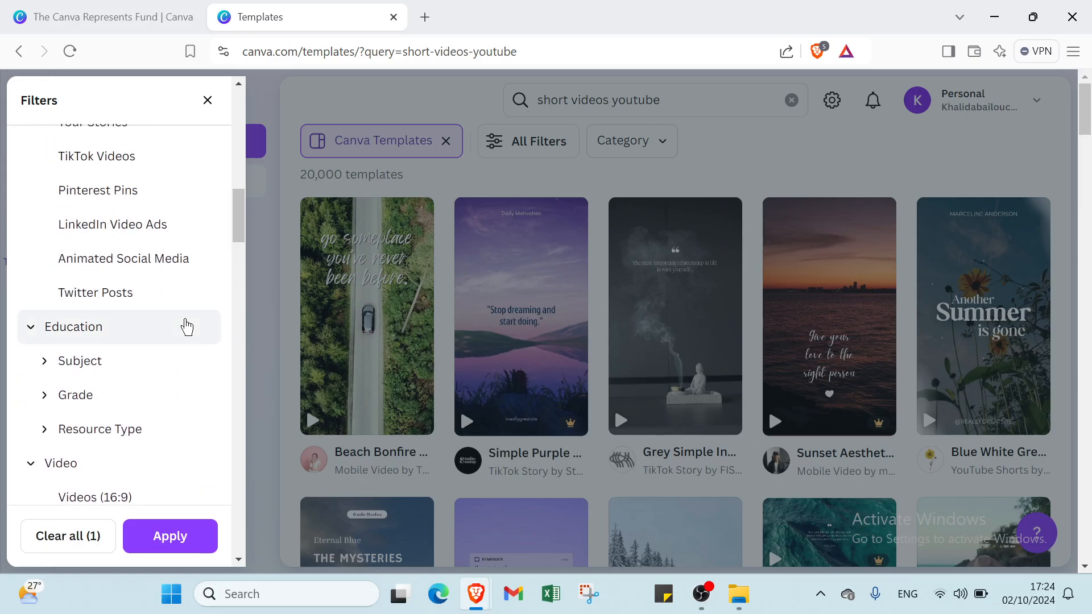
pyautogui.scroll(-7, 188, 327)
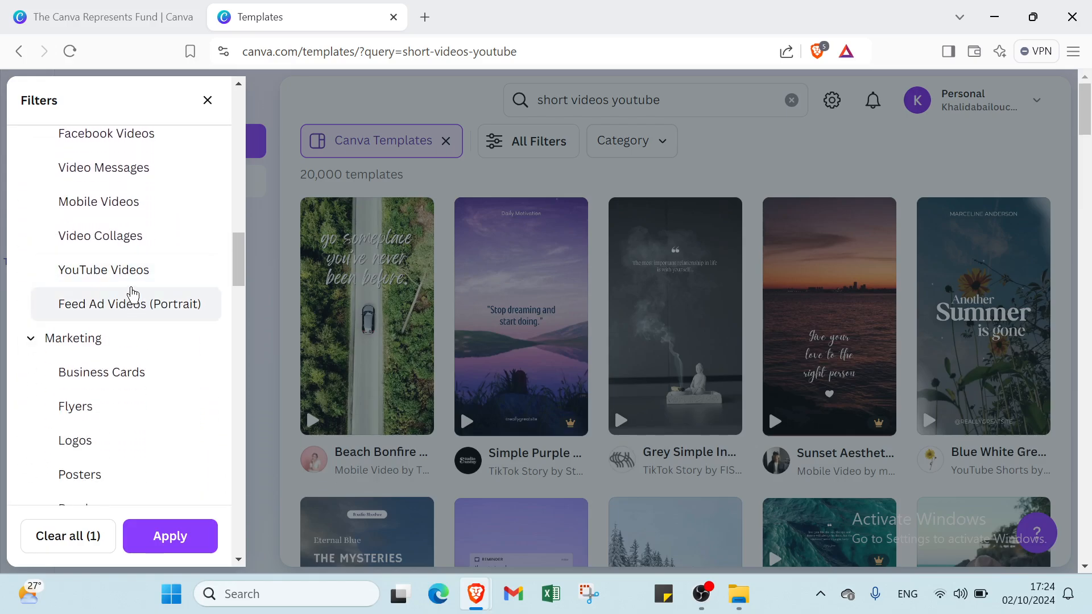
pyautogui.click(130, 284)
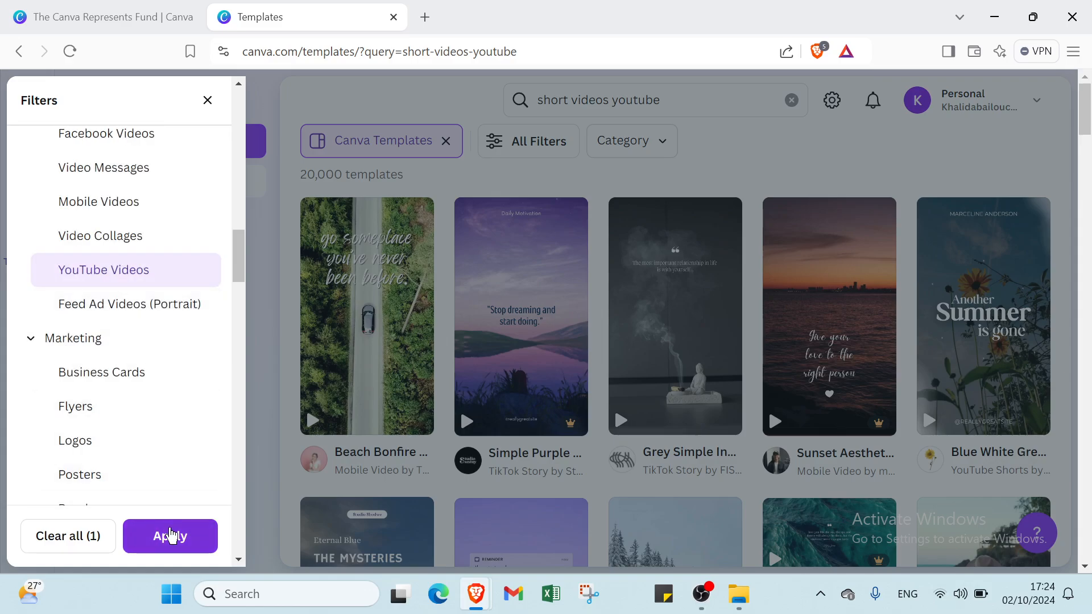
# - Set the price filter to Free for the YouTube Videos category and apply the filters to the template results
pyautogui.scroll(-8, 137, 356)
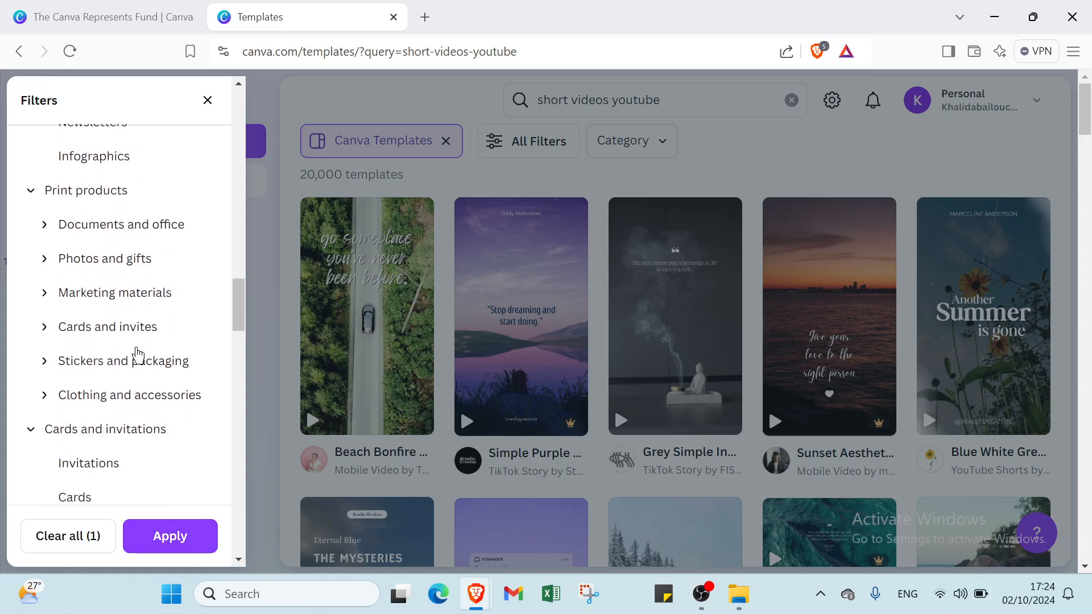
pyautogui.scroll(-20, 136, 353)
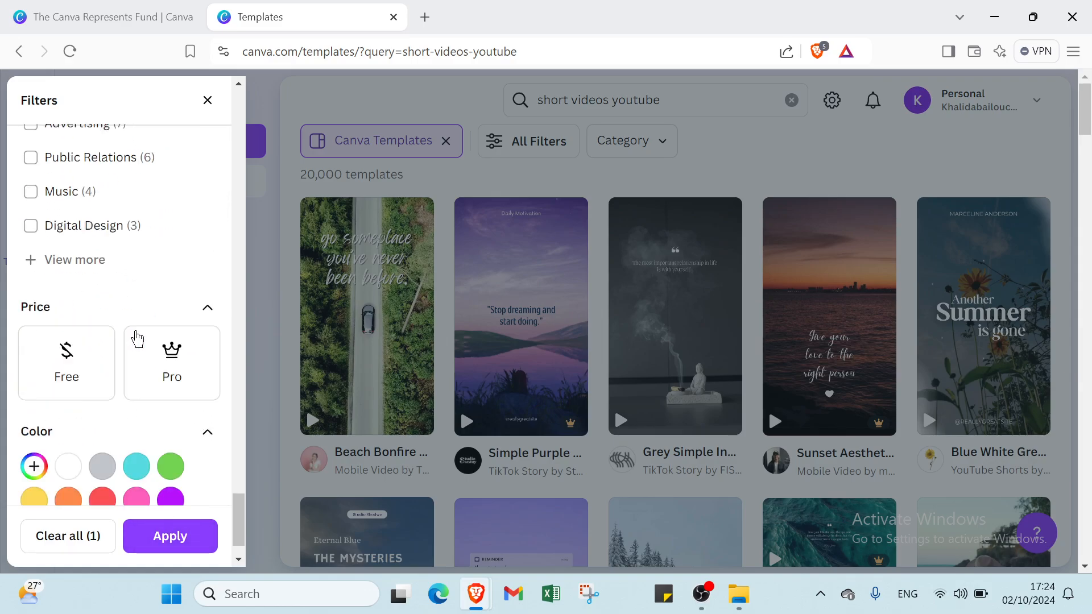
pyautogui.scroll(-1, 137, 338)
pyautogui.click(88, 321)
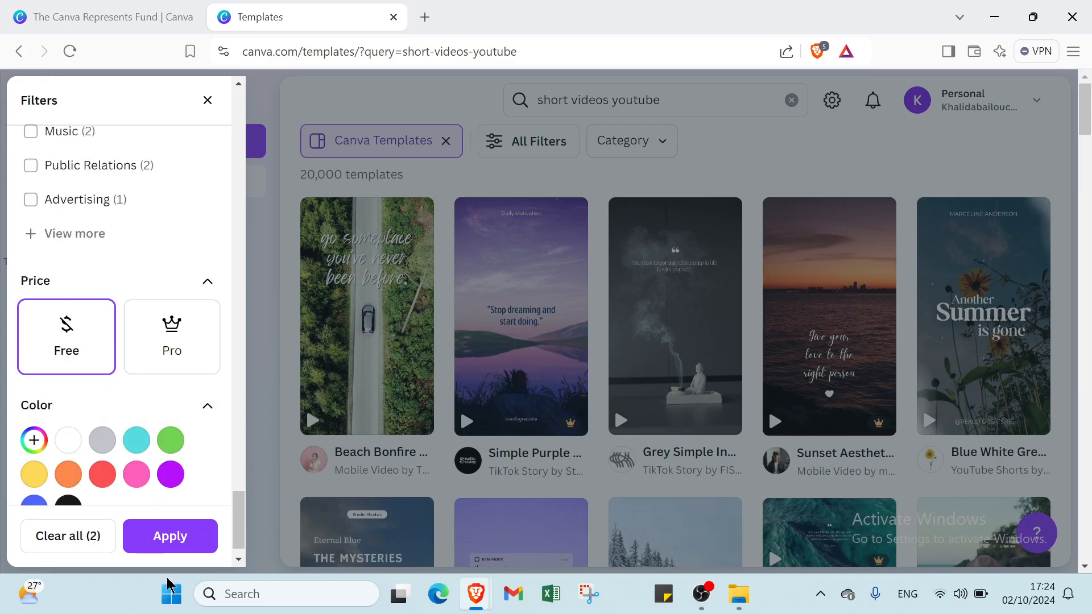
pyautogui.click(166, 539)
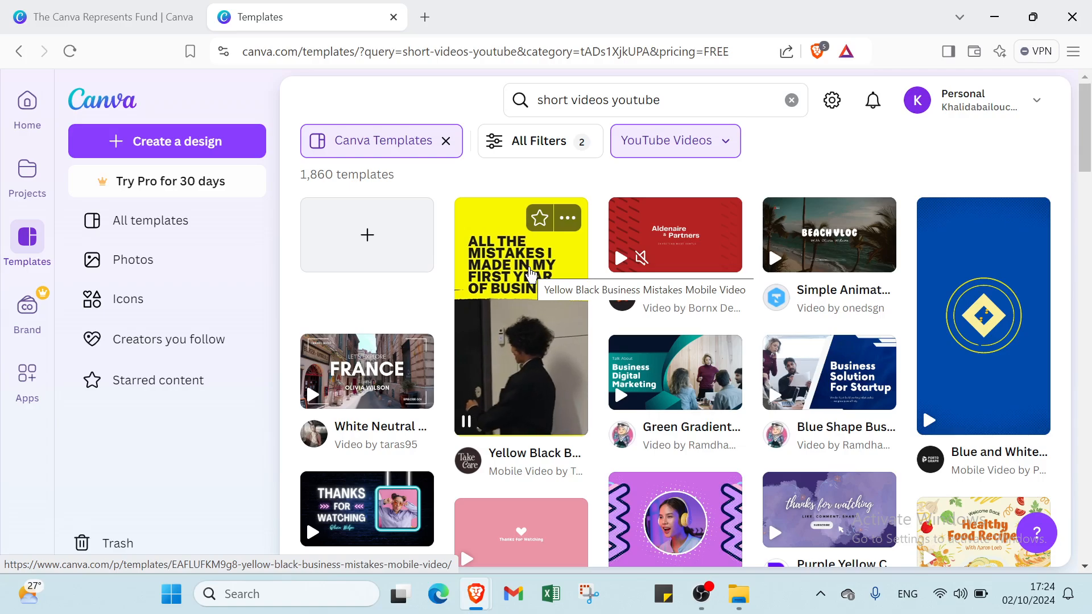
# - Open the Purple and White Illustrative Thank You For Watching Mobile Video template and start customizing it
pyautogui.scroll(-4, 625, 341)
pyautogui.click(704, 386)
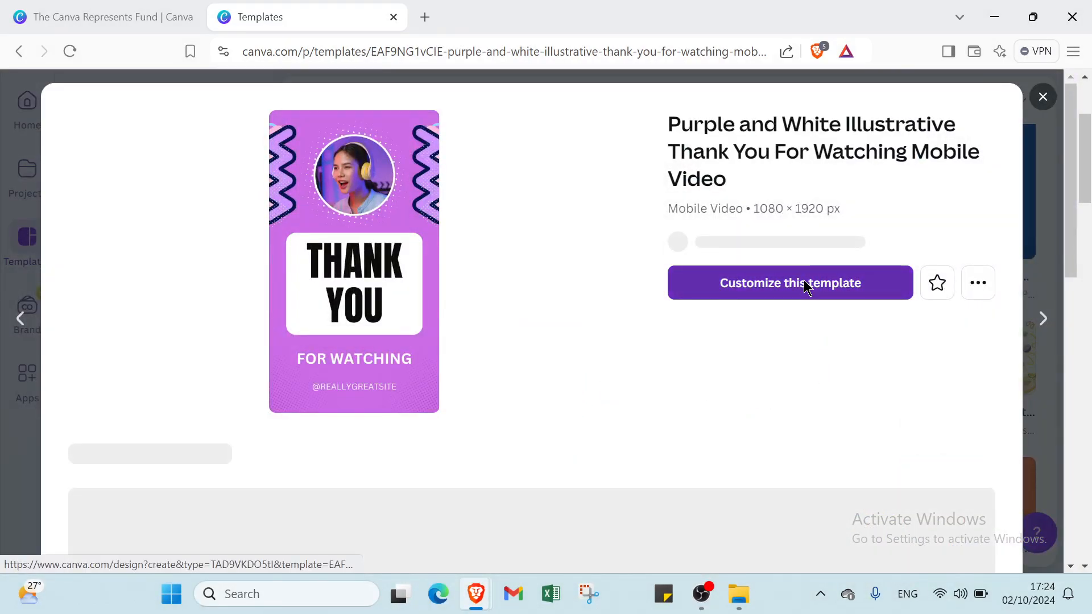
pyautogui.click(800, 291)
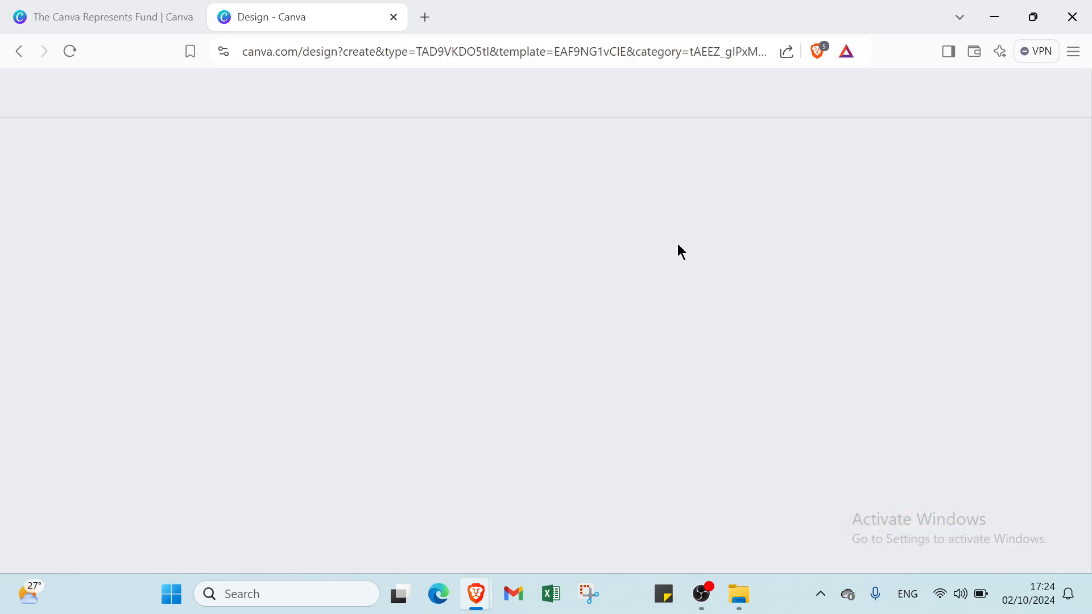
# - Look through the Canva Represents Fund page in the other browser tab, including its artist and content sections
pyautogui.click(168, 18)
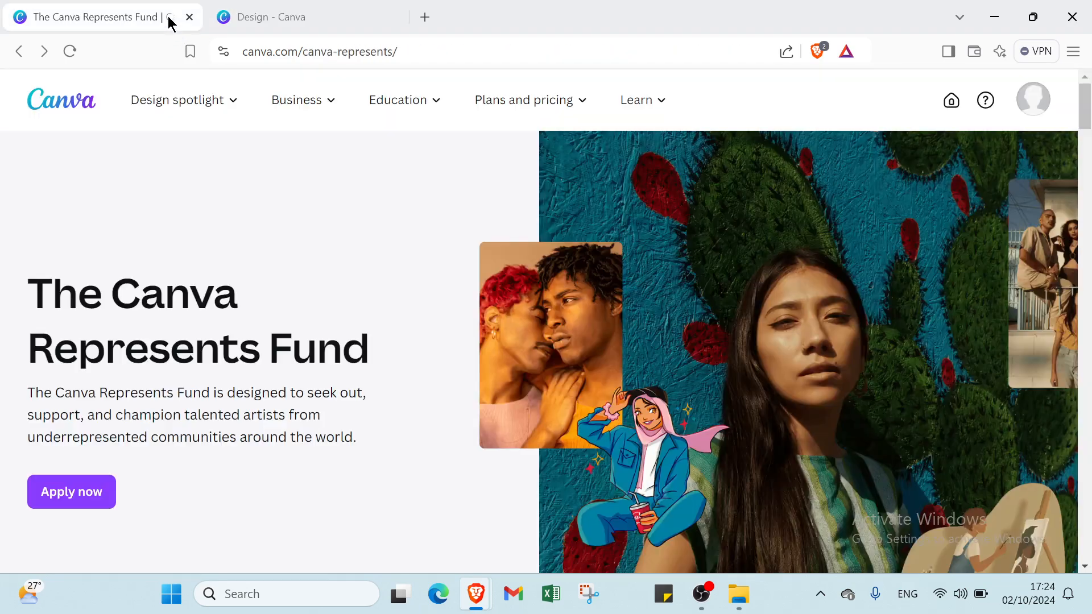
pyautogui.click(258, 23)
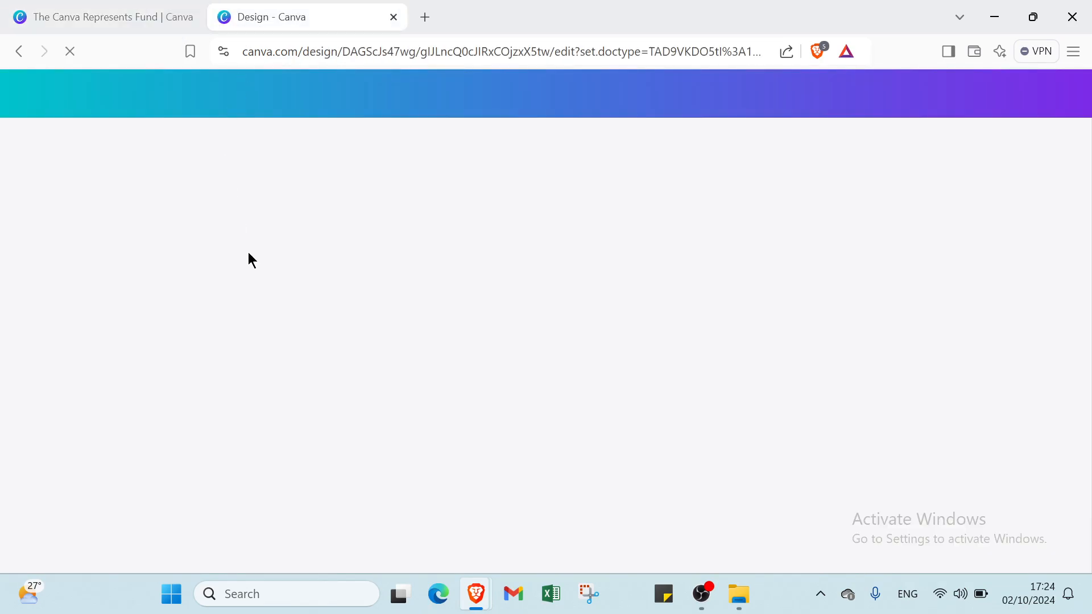
pyautogui.click(108, 12)
pyautogui.scroll(-3, 502, 327)
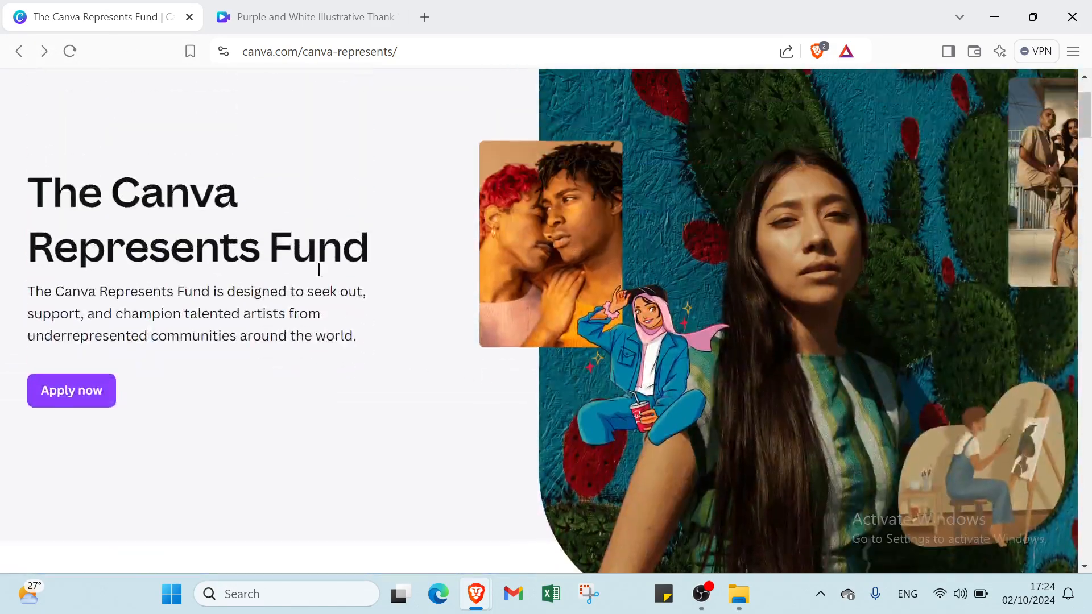
pyautogui.scroll(1, 319, 269)
pyautogui.scroll(-15, 128, 204)
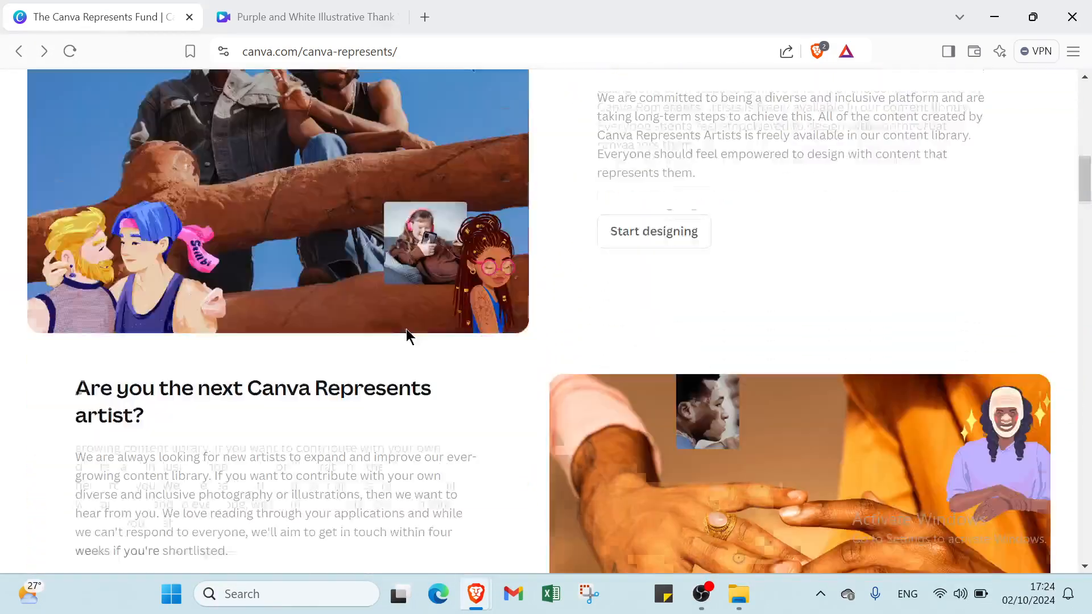
pyautogui.scroll(-20, 331, 250)
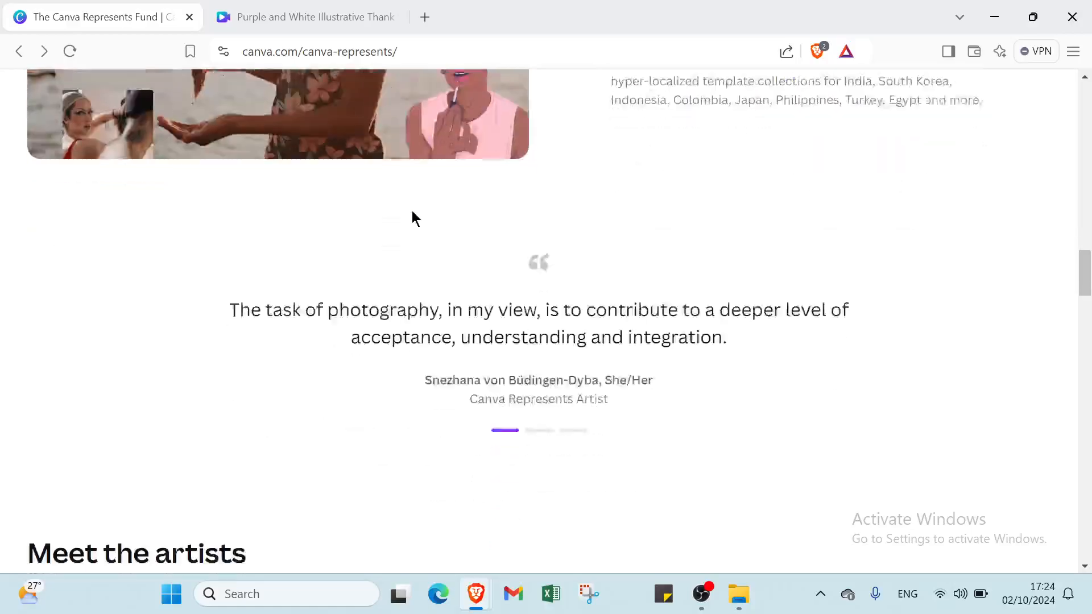
pyautogui.scroll(20, 412, 209)
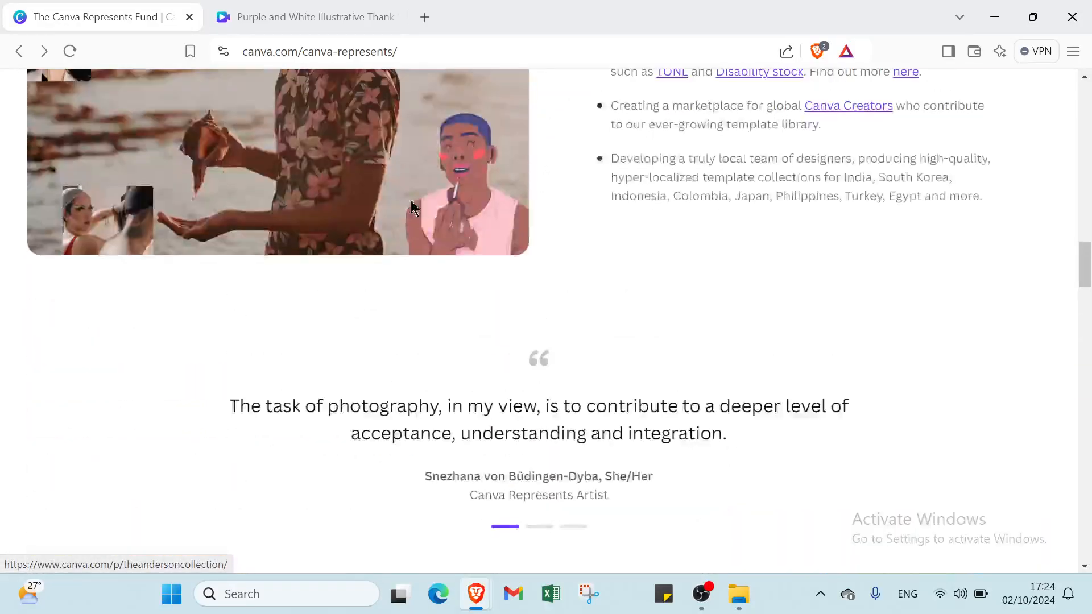
pyautogui.scroll(15, 409, 196)
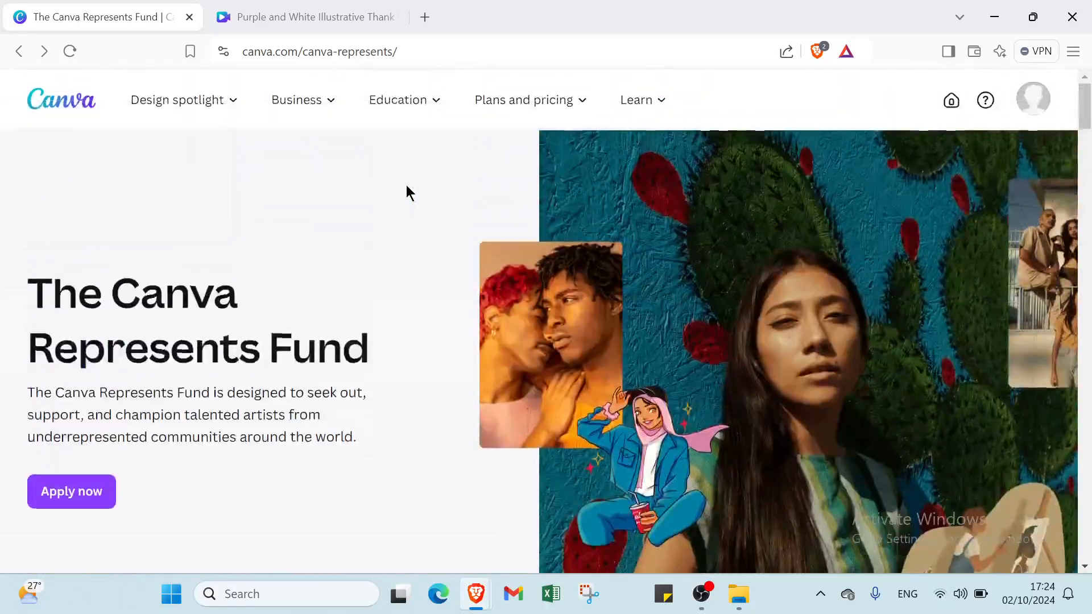
# - Return to the opened thank-you video design and change its page background color to white
pyautogui.click(319, 17)
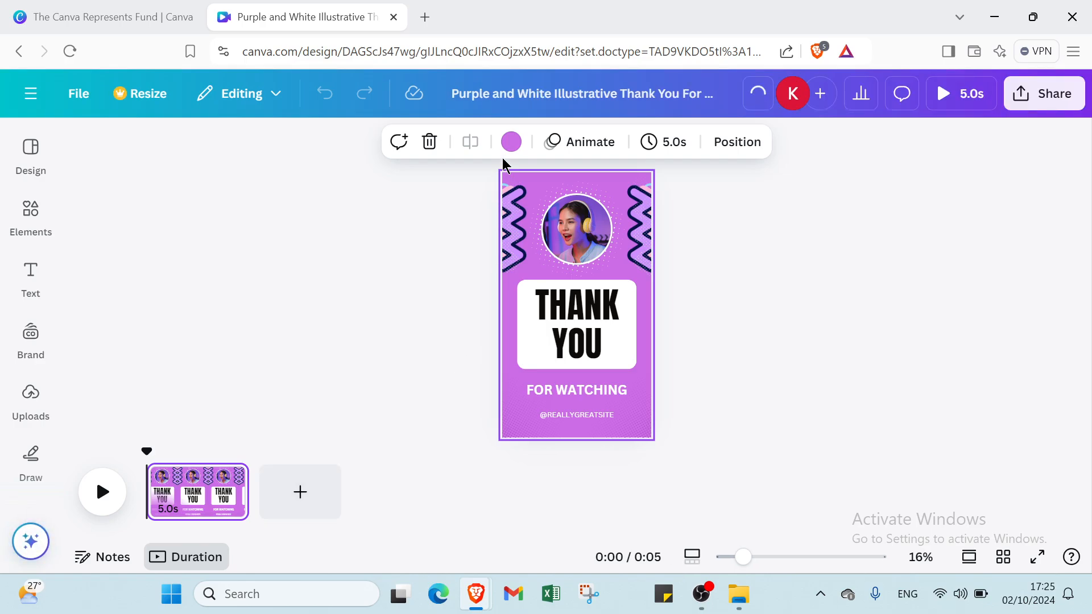
pyautogui.click(510, 142)
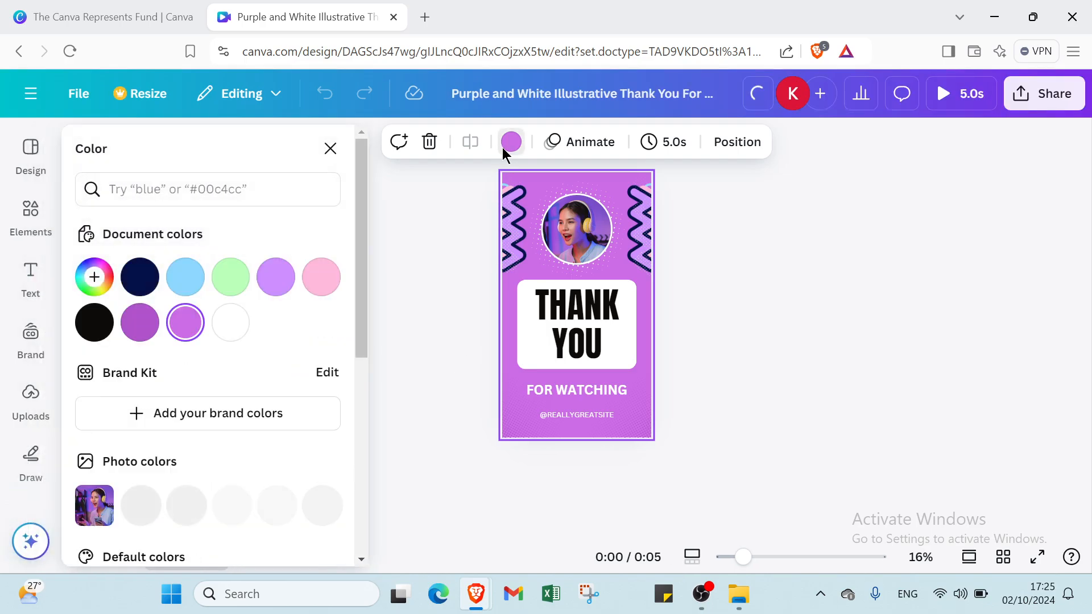
pyautogui.click(220, 329)
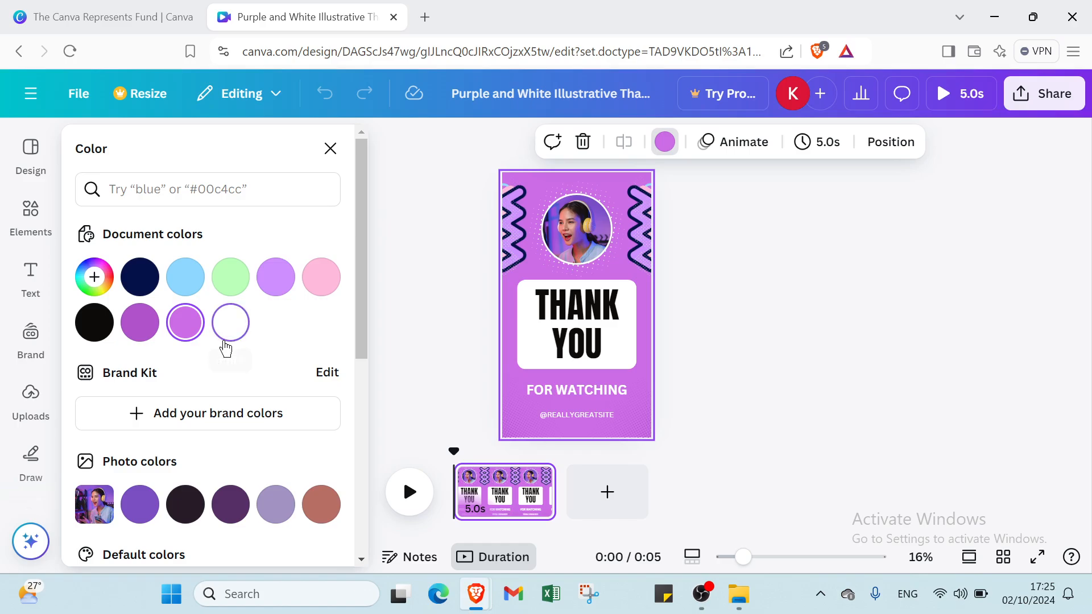
# - Recolor the navy outlines of both zigzag graphics beside the photo to white and close the color choices
pyautogui.click(522, 249)
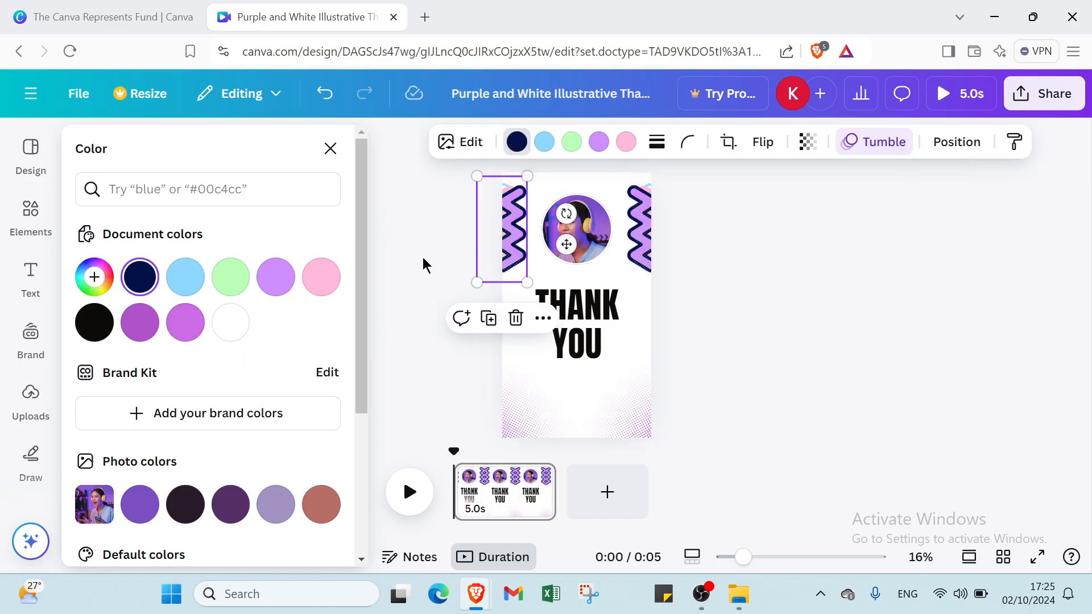
pyautogui.click(221, 324)
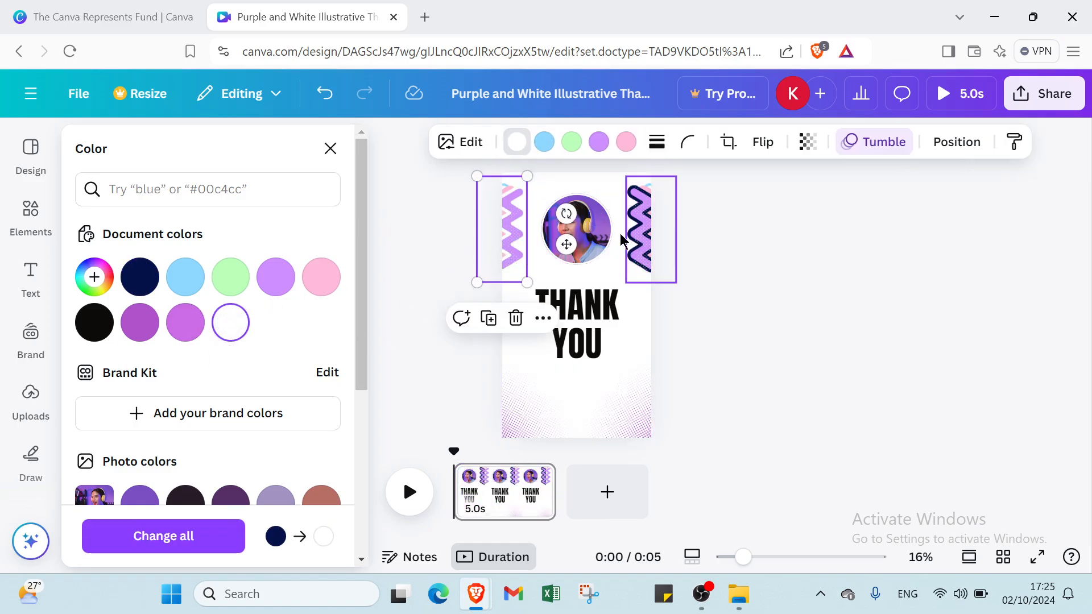
pyautogui.click(635, 224)
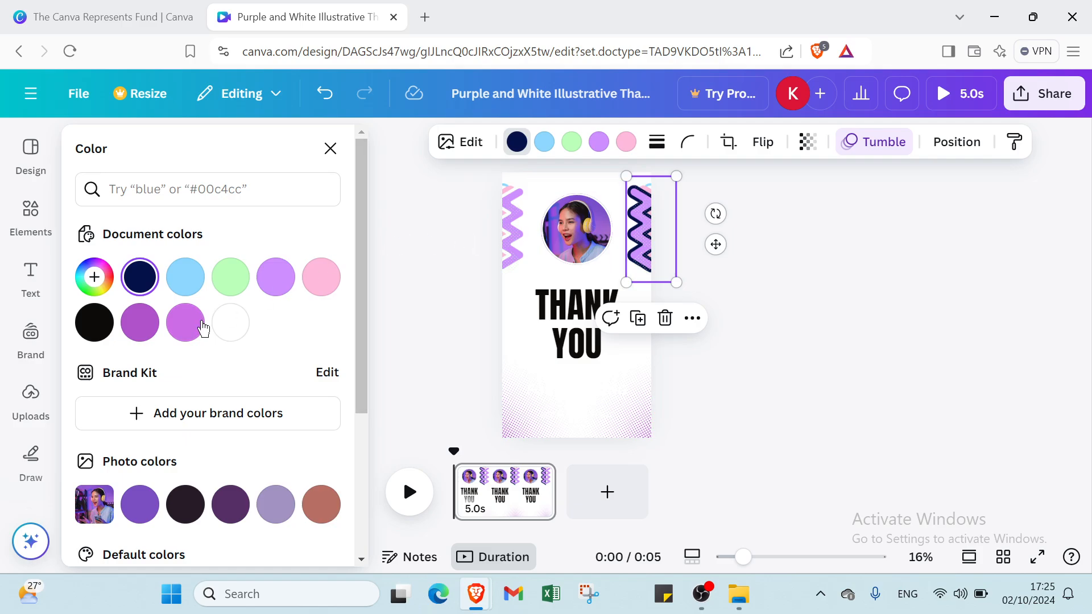
pyautogui.click(225, 323)
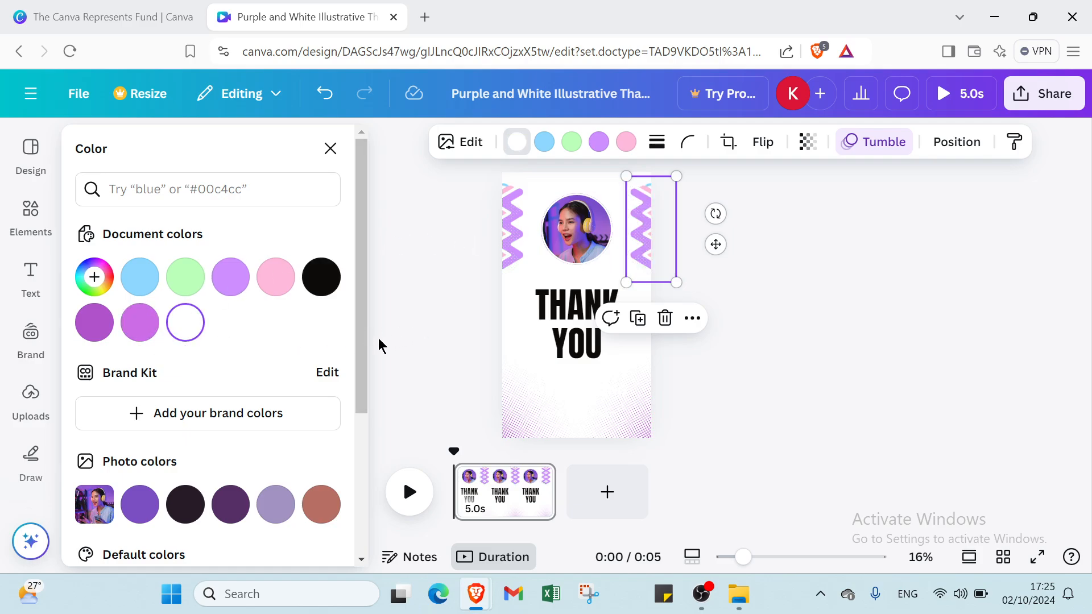
pyautogui.press('Escape')
# - Delete the photo inside the circular frame and the THANK YOU text from the page
pyautogui.click(602, 255)
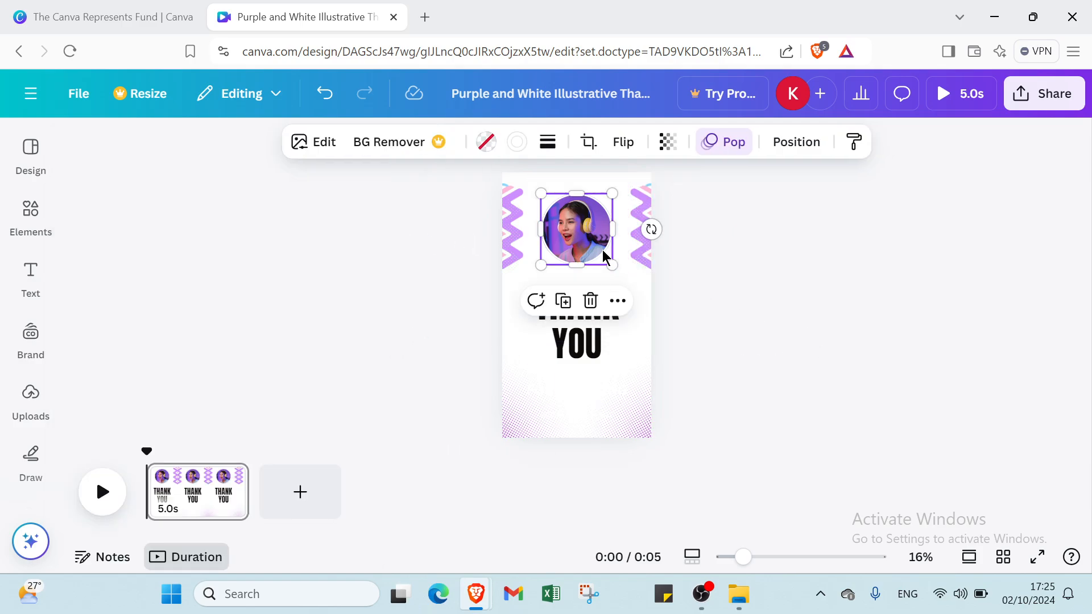
pyautogui.press('Delete')
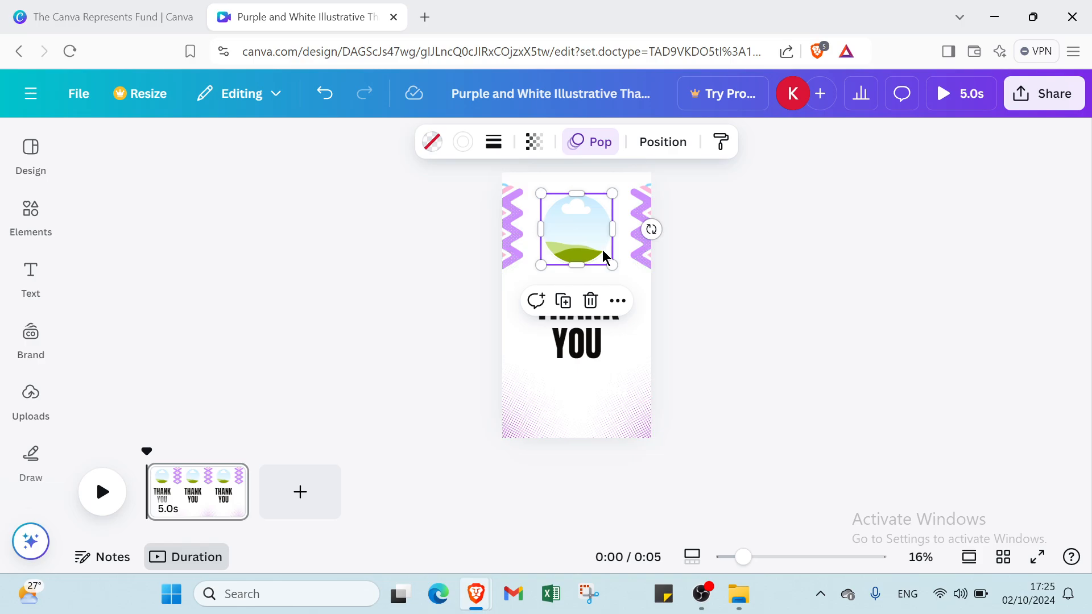
pyautogui.click(778, 245)
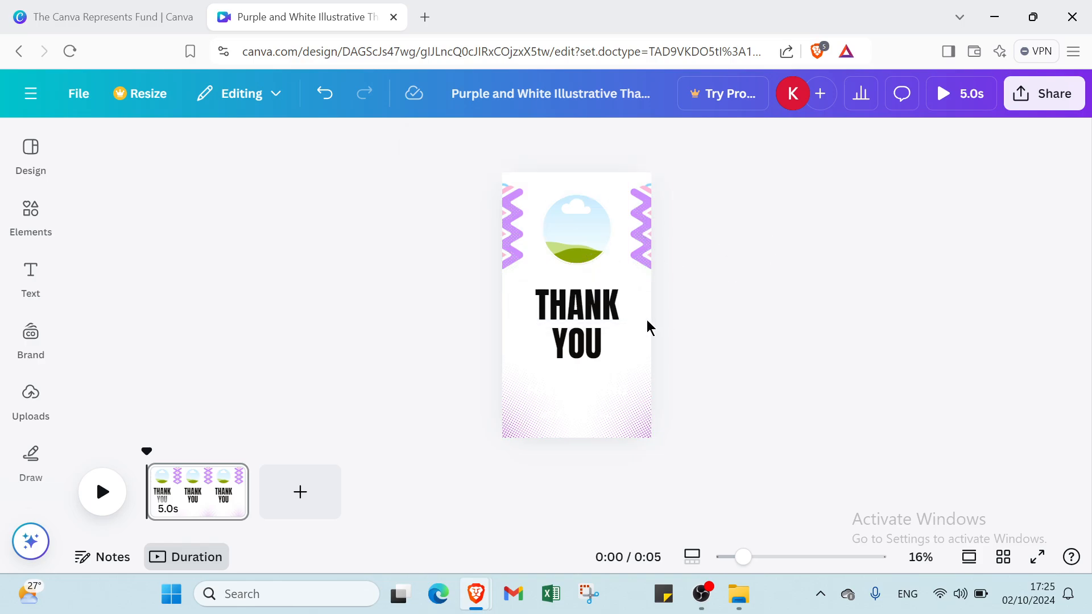
pyautogui.click(577, 299)
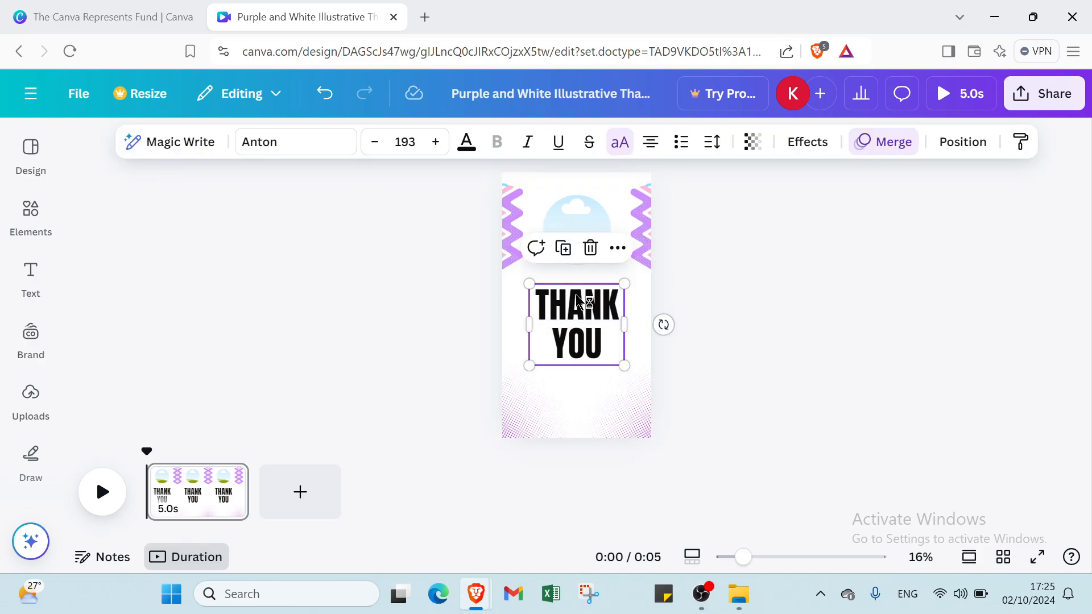
pyautogui.press('Delete')
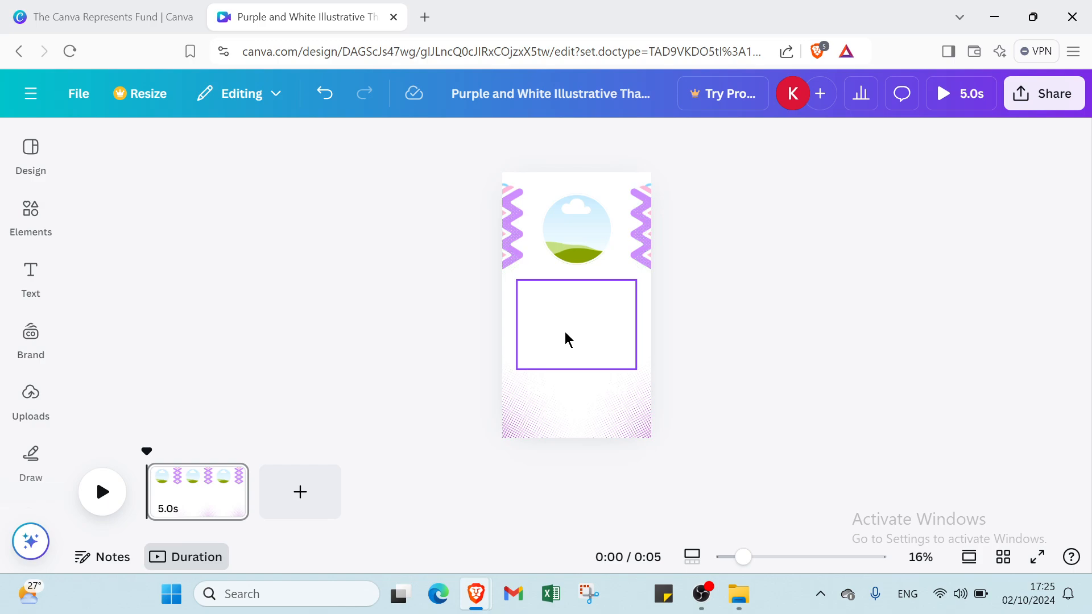
# - Set the text color of the white rectangle below the circular frame to black for text entry
pyautogui.click(564, 336)
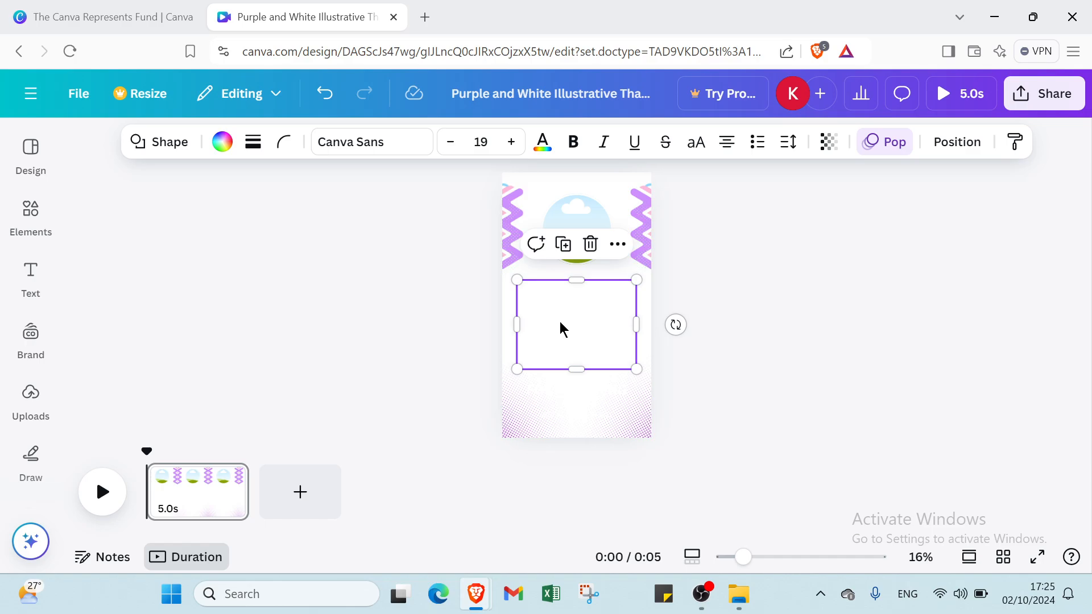
pyautogui.click(561, 322)
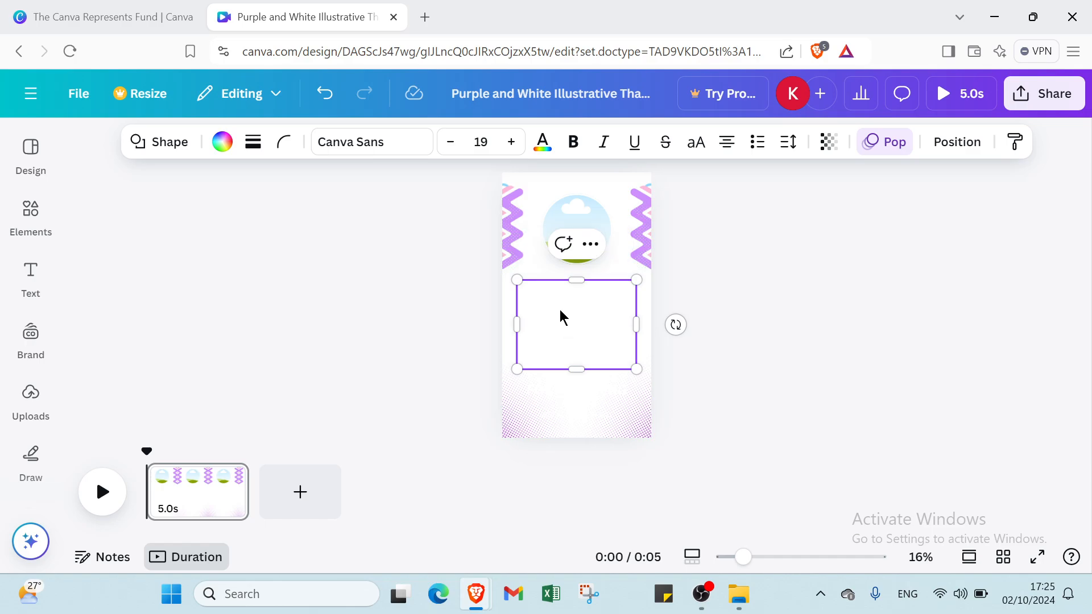
pyautogui.click(538, 143)
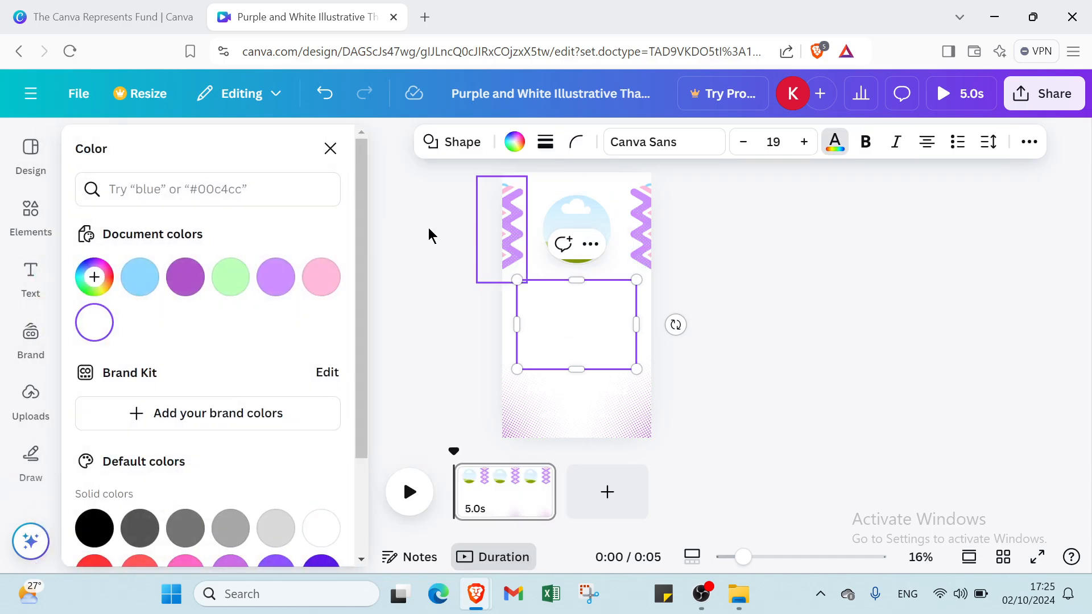
pyautogui.click(97, 528)
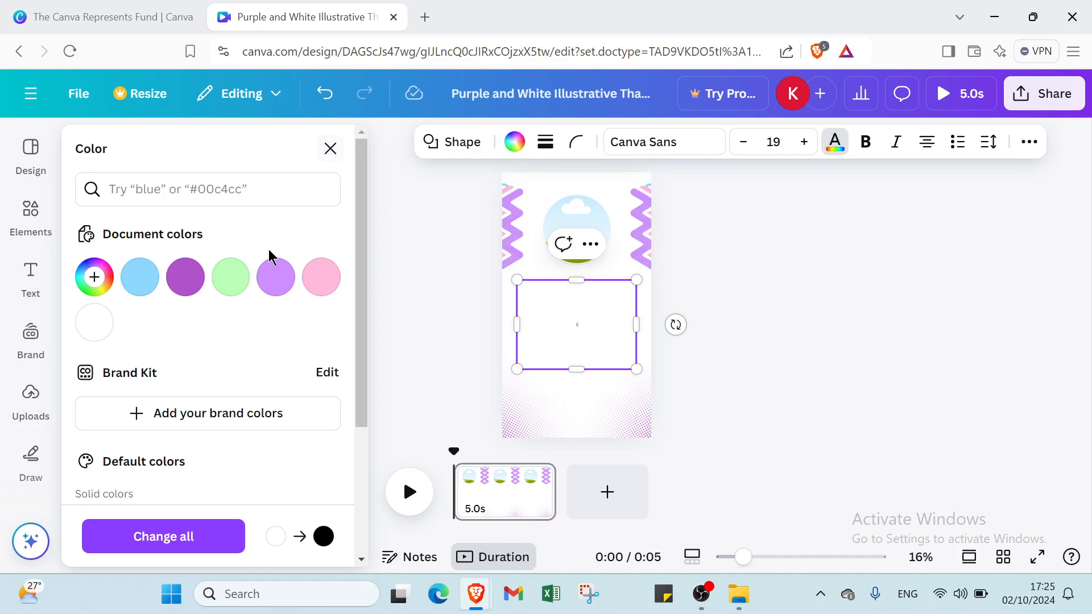
# - Close the color choices and shift the white rectangle below the circular frame slightly toward the page's right edge
pyautogui.scroll(-1, 245, 355)
pyautogui.scroll(-3, 246, 355)
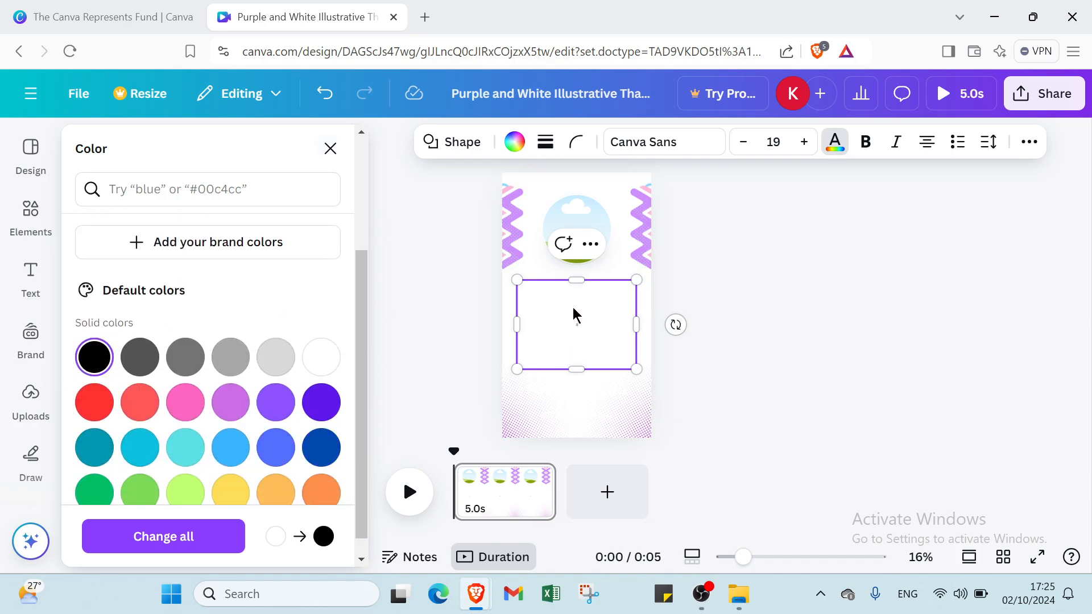
pyautogui.click(331, 149)
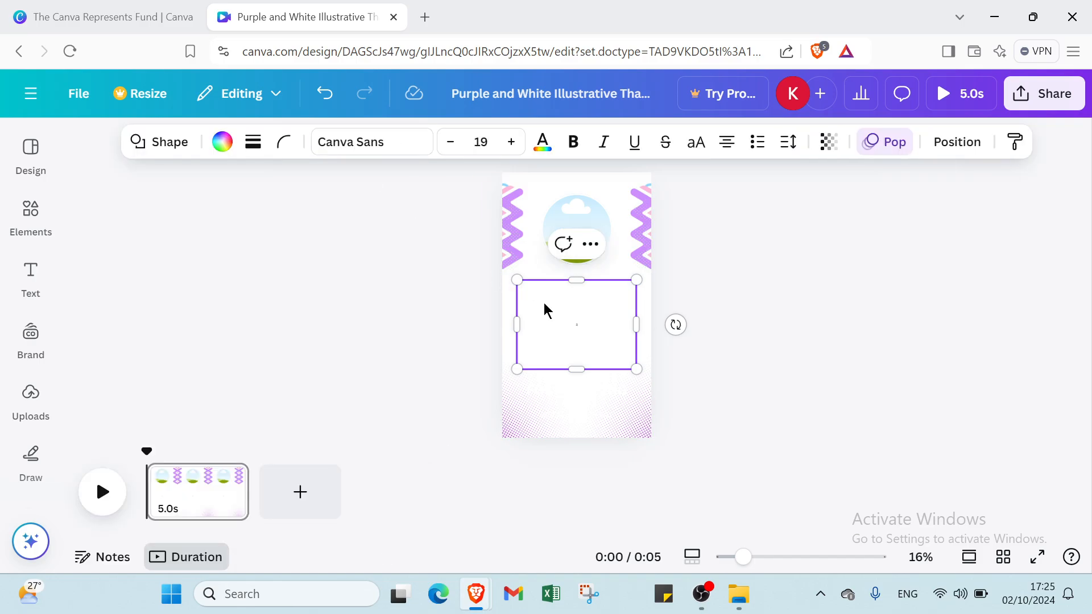
pyautogui.moveTo(561, 302); pyautogui.dragTo(555, 333)
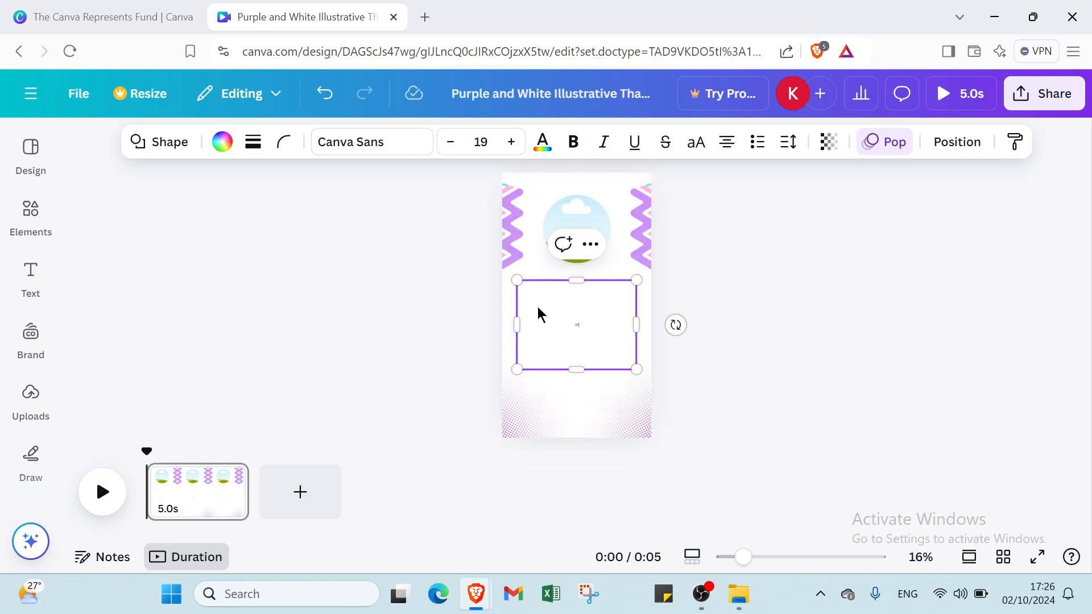
pyautogui.moveTo(531, 305); pyautogui.dragTo(553, 305)
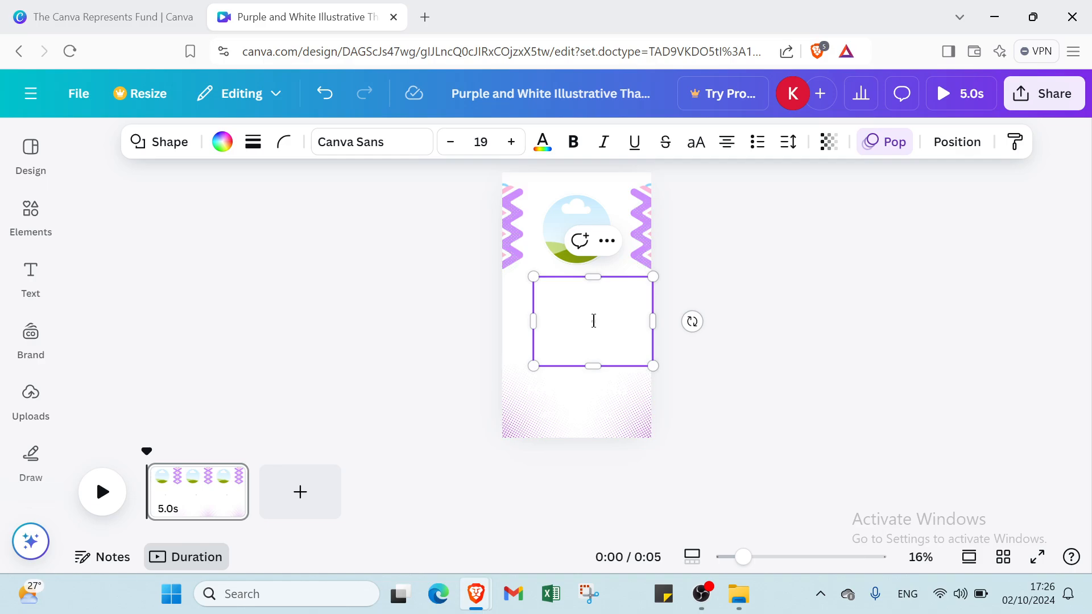
# - Increase the font size of the white rectangle's text to 132
pyautogui.click(512, 142)
pyautogui.click(512, 141)
pyautogui.click(511, 142)
pyautogui.click(511, 142)
pyautogui.click(511, 142)
pyautogui.click(511, 142)
pyautogui.click(512, 141)
pyautogui.click(512, 141)
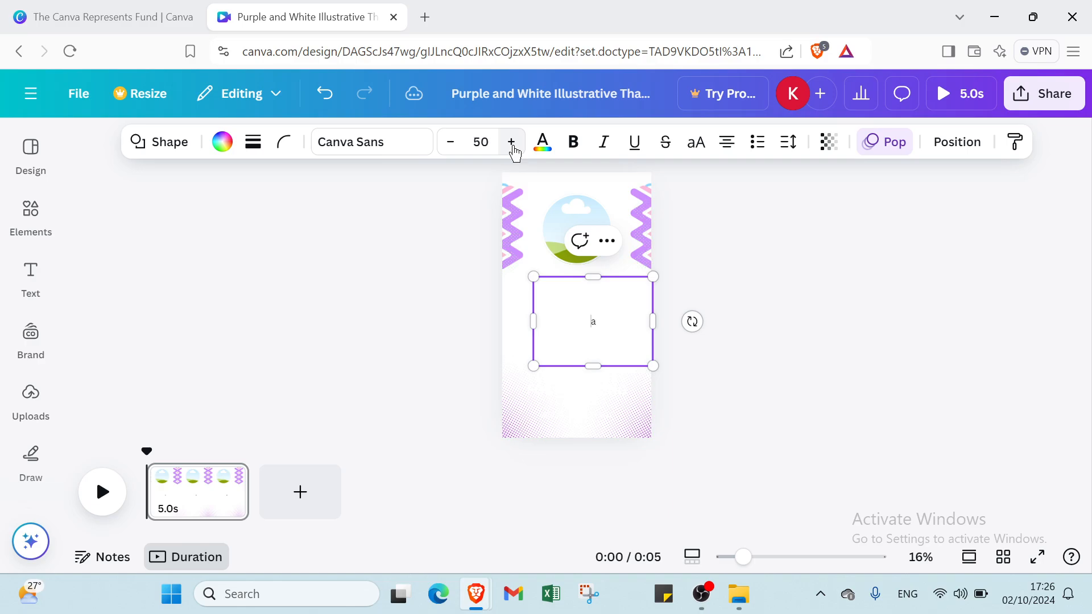
pyautogui.click(512, 144)
pyautogui.click(512, 143)
pyautogui.click(512, 144)
pyautogui.click(511, 143)
pyautogui.click(511, 143)
pyautogui.click(511, 142)
pyautogui.click(512, 141)
pyautogui.click(511, 141)
pyautogui.click(511, 142)
pyautogui.click(512, 142)
pyautogui.click(512, 142)
pyautogui.click(512, 143)
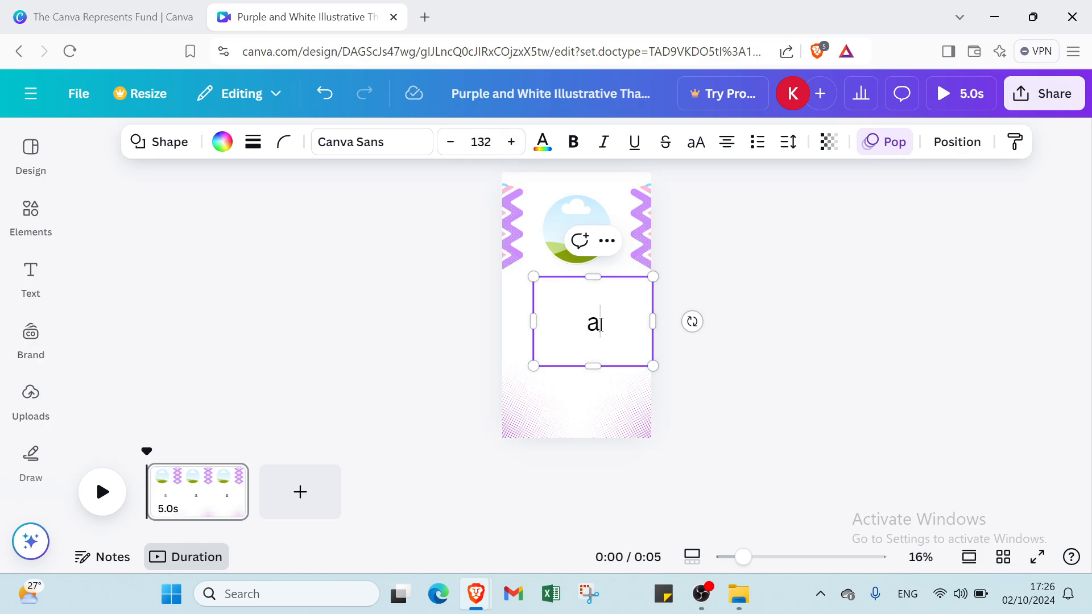
# - Remove the trial letter from the white rectangle and set its text color to black
pyautogui.press('BackSpace')
pyautogui.click(542, 142)
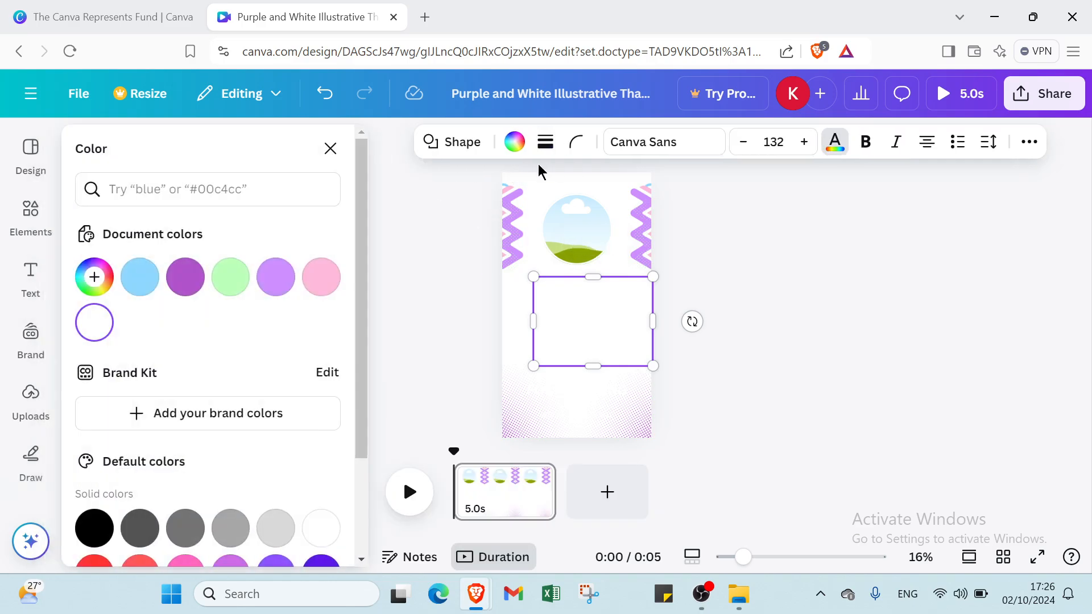
pyautogui.click(94, 526)
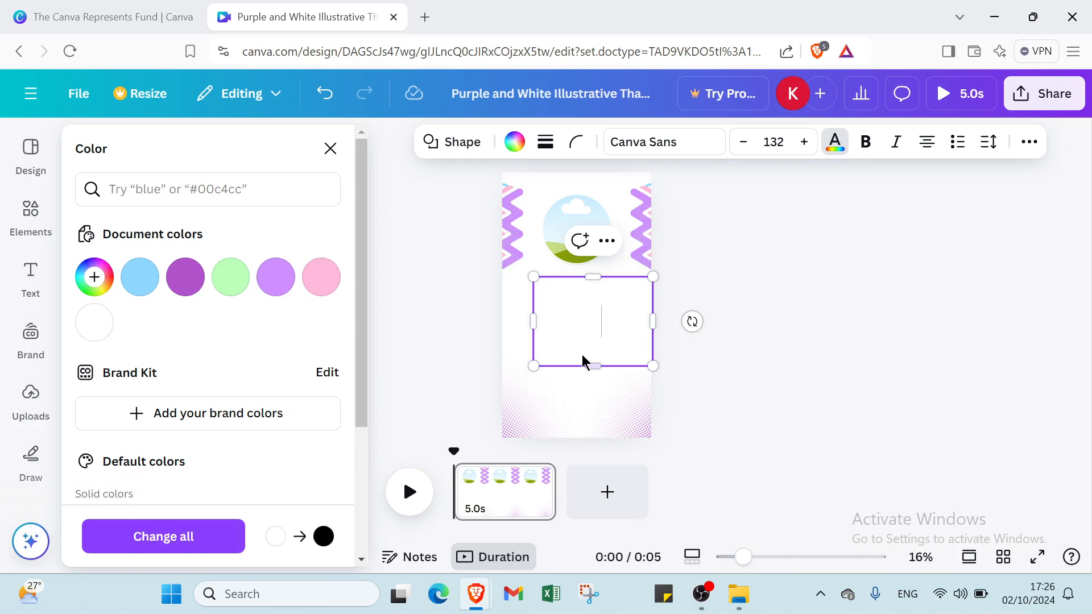
pyautogui.click(593, 322)
pyautogui.click(330, 148)
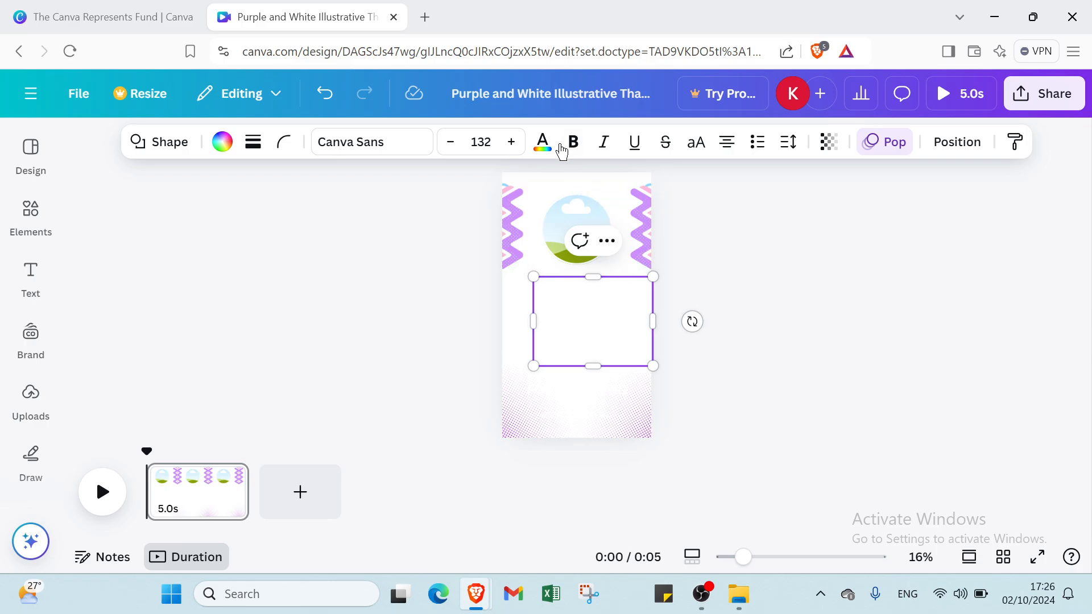
pyautogui.click(543, 141)
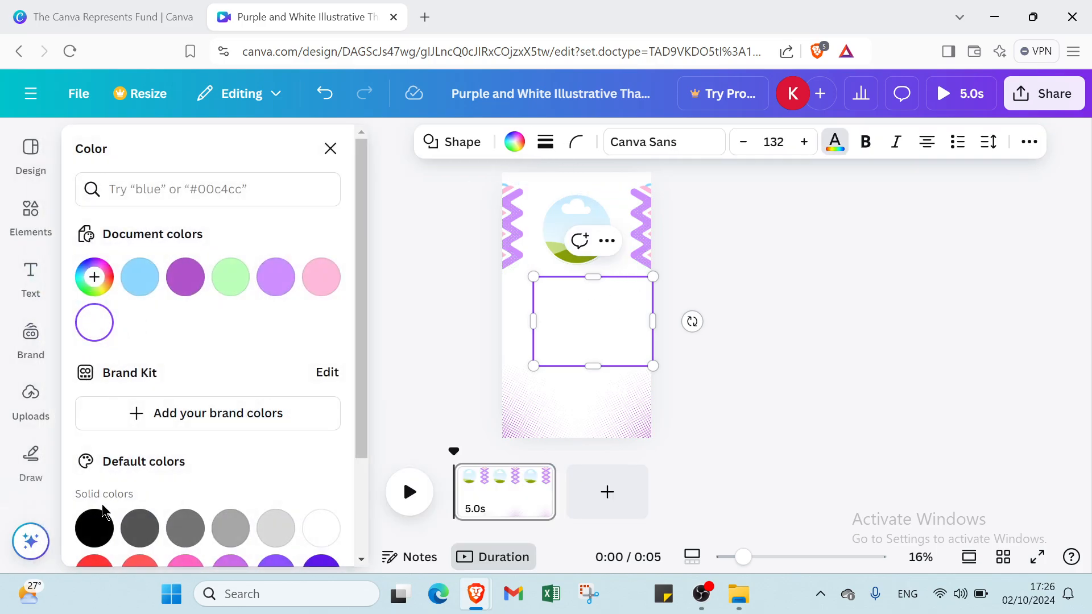
pyautogui.click(95, 524)
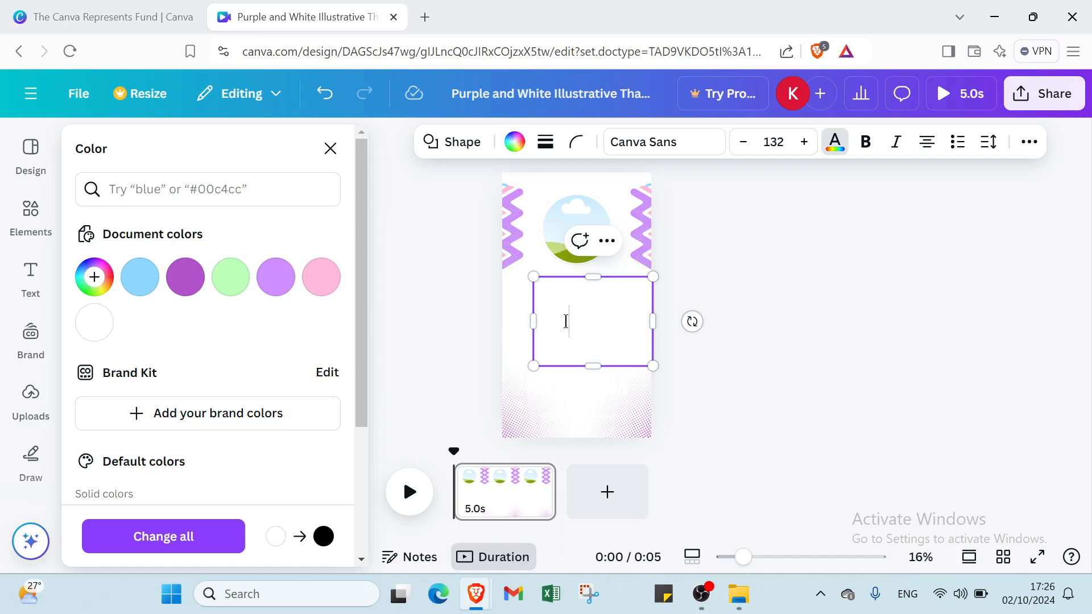
# - Enter the text "Amazing videos" in the white rectangle and close the color choices
pyautogui.write('An')
pyautogui.press('BackSpace')
pyautogui.write('mazin')
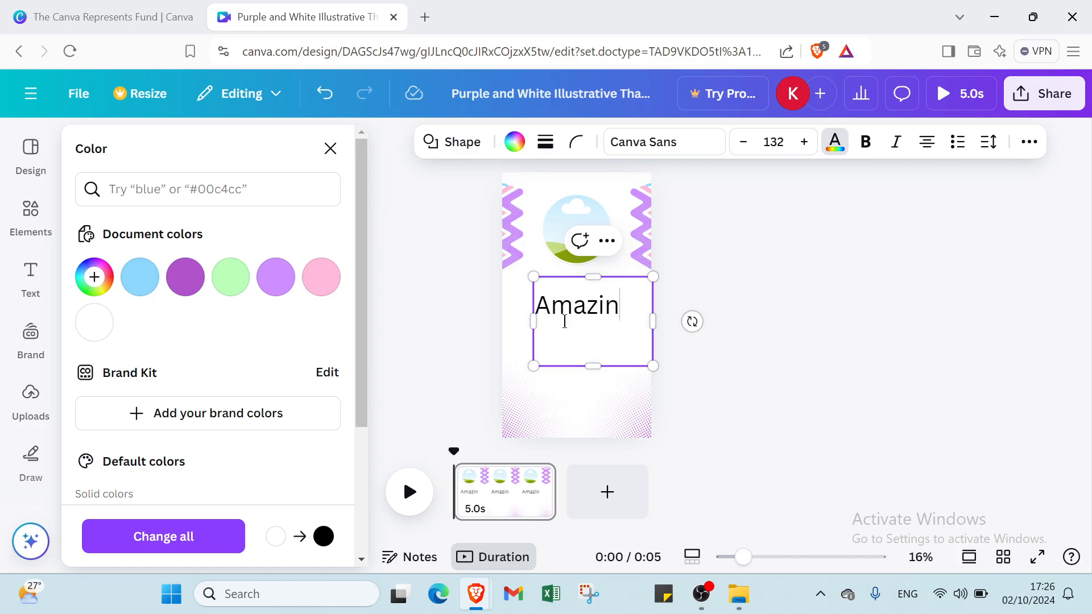
pyautogui.write('g videos')
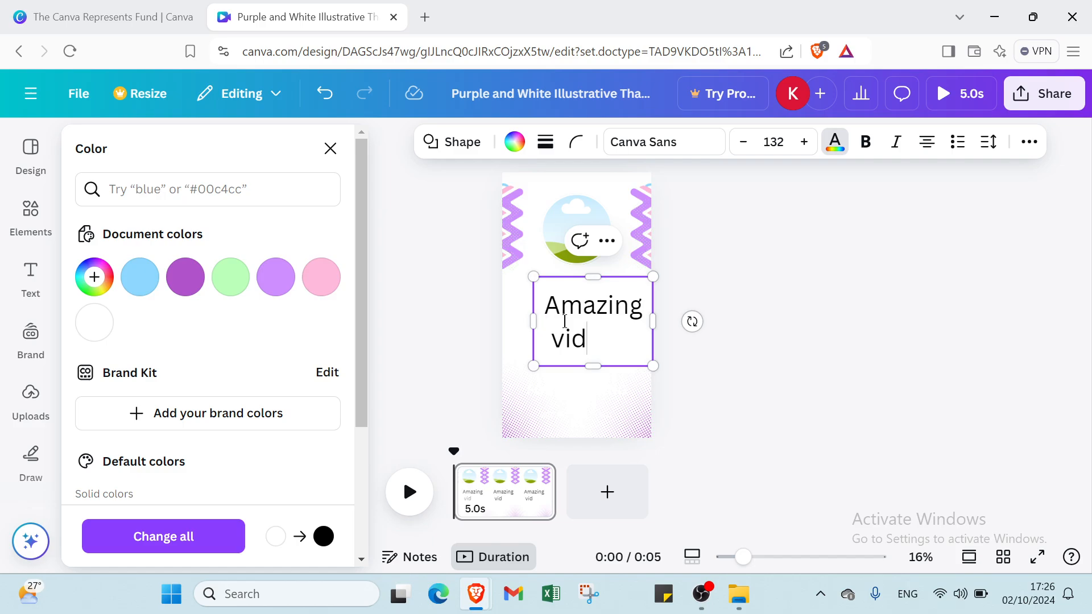
pyautogui.press('Return')
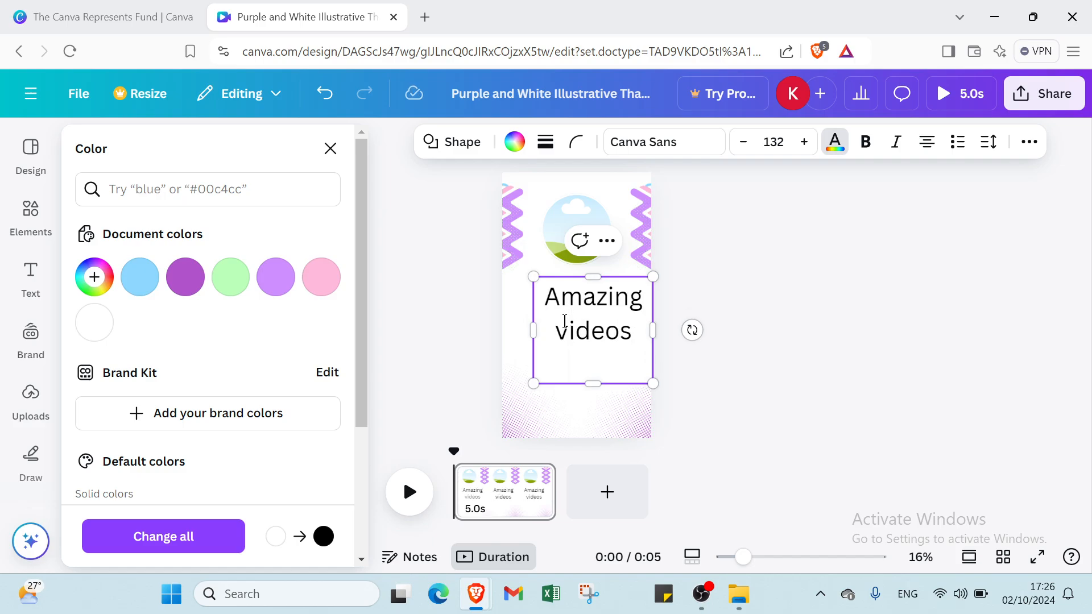
pyautogui.press('Escape')
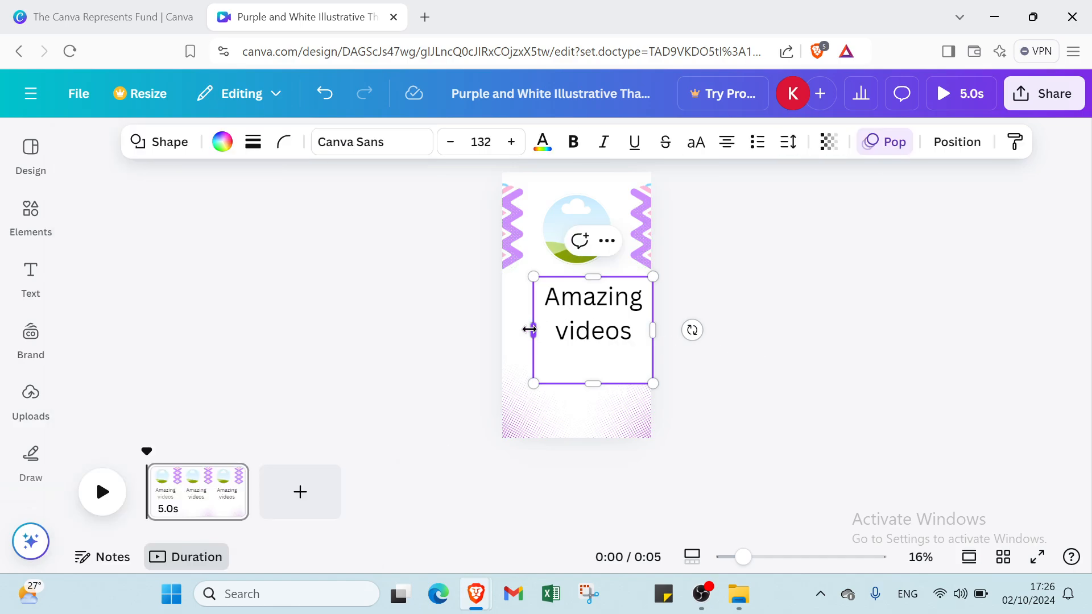
# - Widen the "Amazing videos" box to the page's left edge and adjust the line break before "videos"
pyautogui.moveTo(530, 330); pyautogui.dragTo(588, 348)
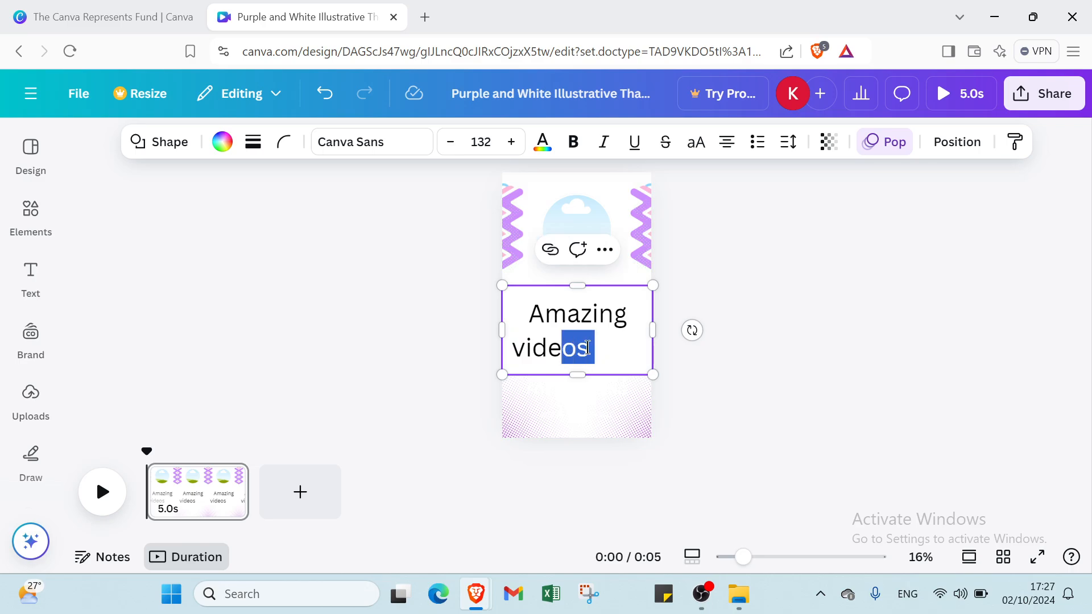
pyautogui.click(639, 315)
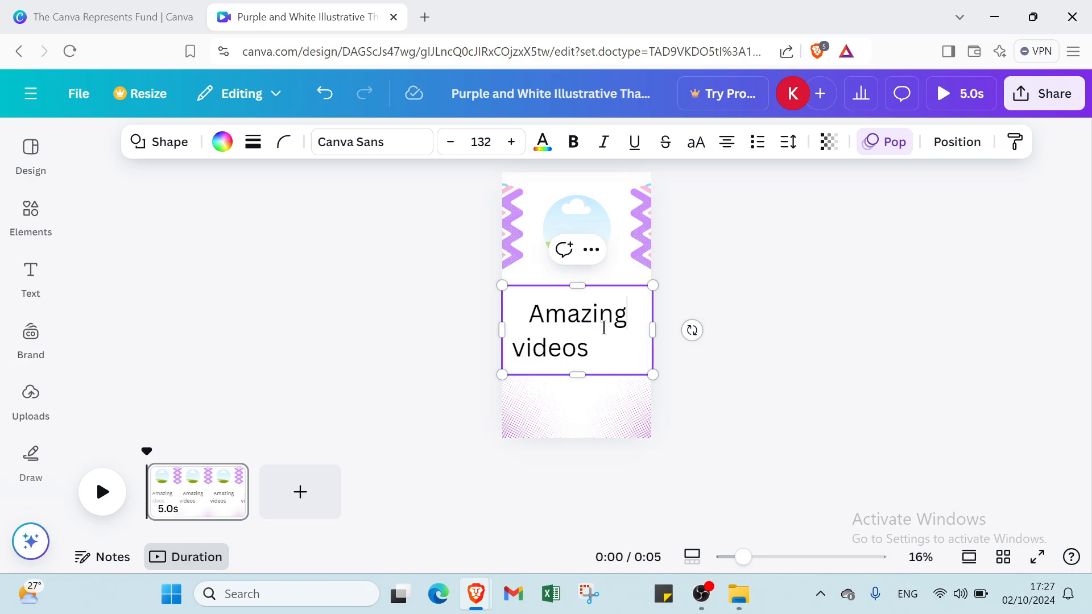
pyautogui.click(514, 348)
pyautogui.press('Return')
pyautogui.press('Return')
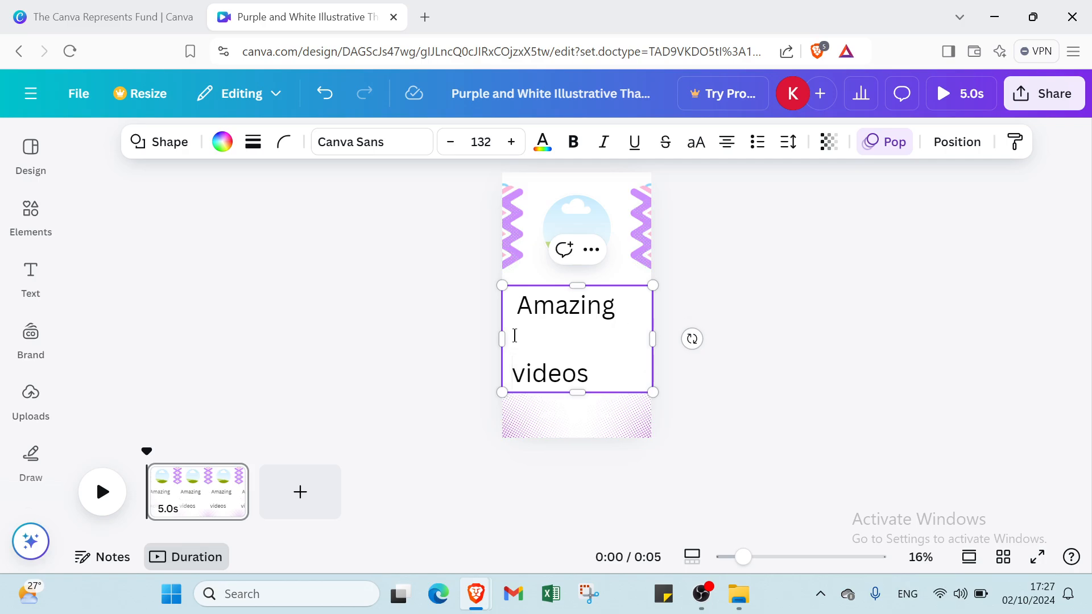
pyautogui.press('BackSpace')
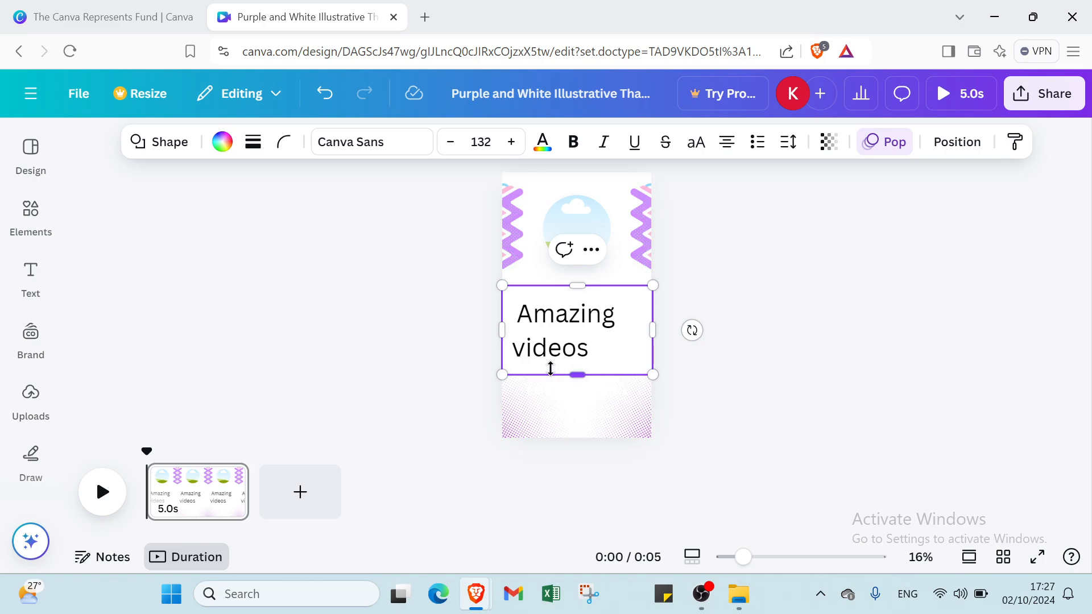
# - Reduce the "Amazing videos" box to a height of about 551, narrow it from its right side and deselect it
pyautogui.moveTo(510, 371); pyautogui.dragTo(510, 336)
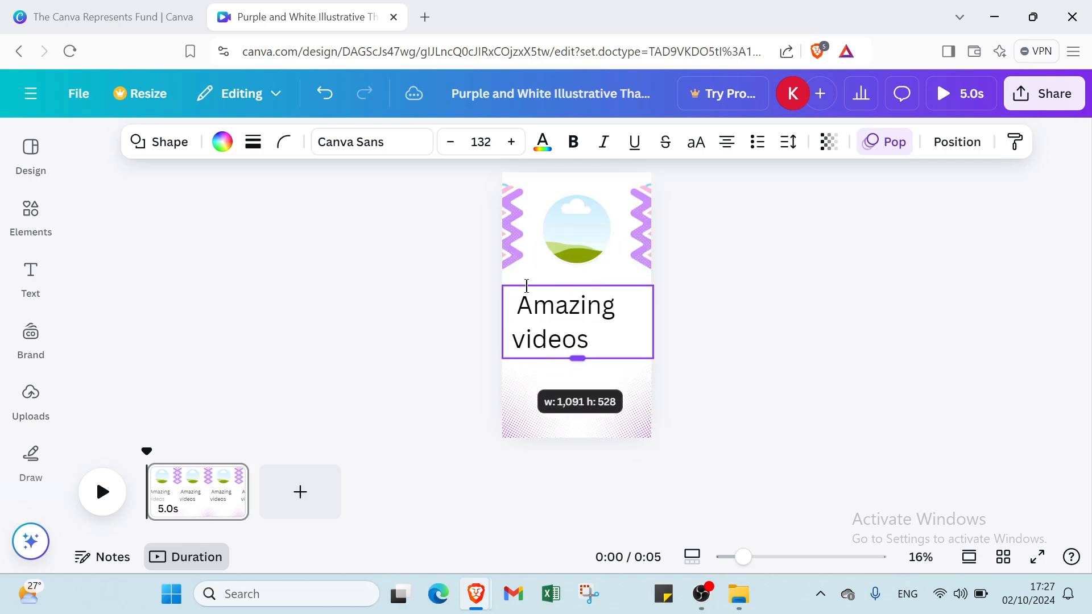
pyautogui.moveTo(575, 285); pyautogui.dragTo(574, 293)
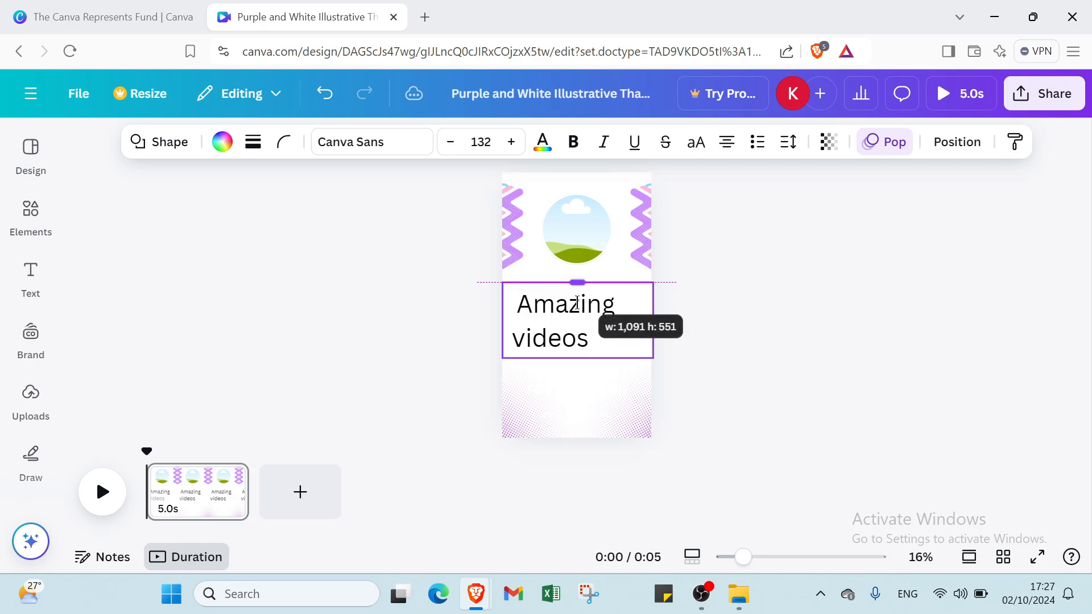
pyautogui.moveTo(647, 317)
pyautogui.mouseDown()
pyautogui.moveTo(607, 319)
pyautogui.moveTo(637, 309)
pyautogui.mouseUp()
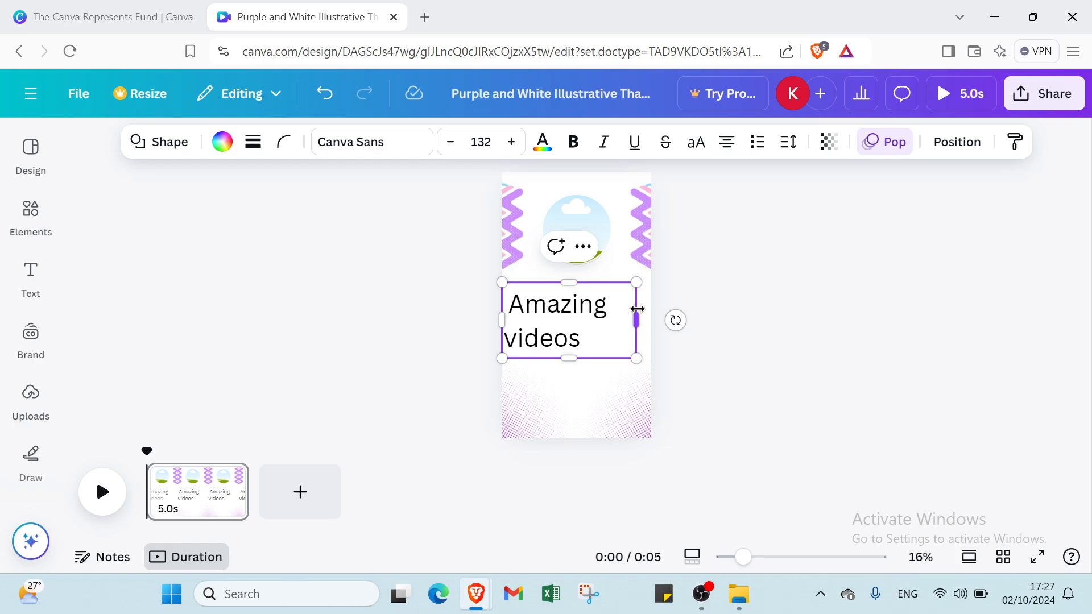
pyautogui.click(670, 398)
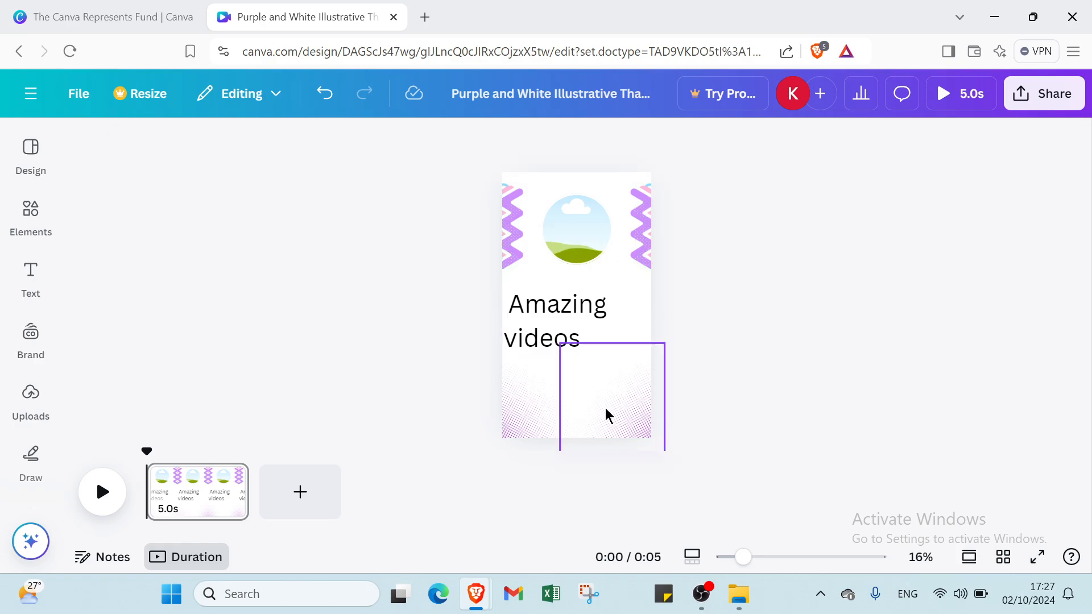
# - Add a blank second page to the video and browse the mobile video templates for it
pyautogui.click(293, 482)
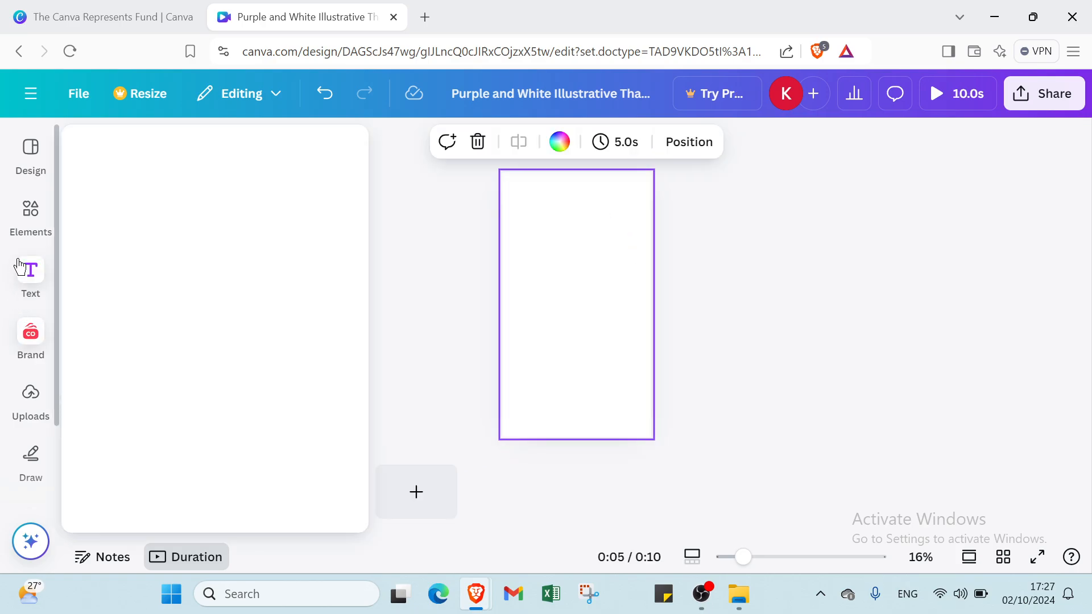
pyautogui.click(28, 168)
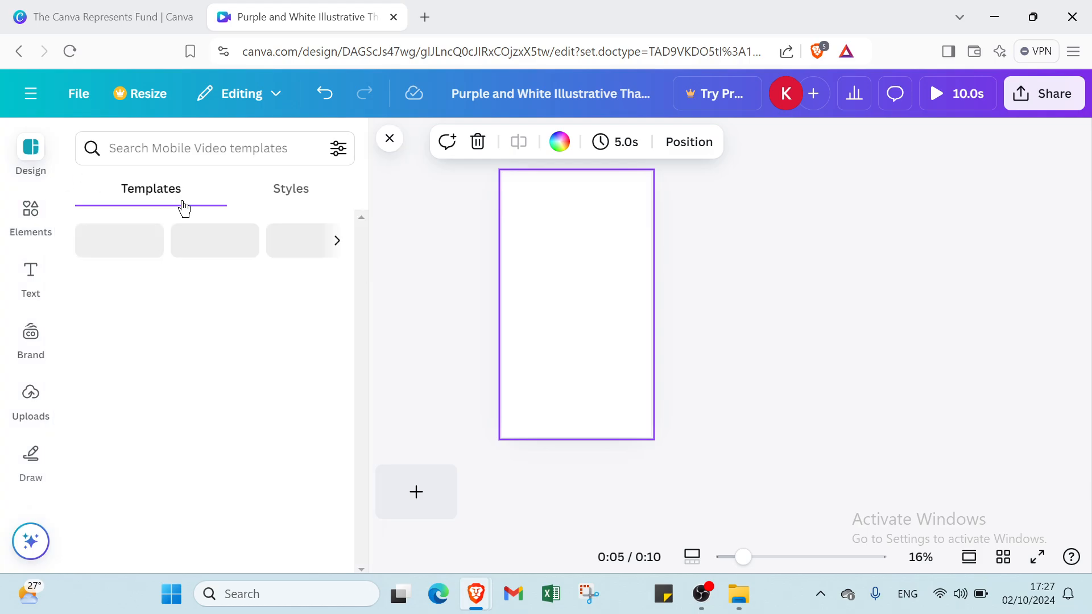
pyautogui.scroll(-5, 108, 319)
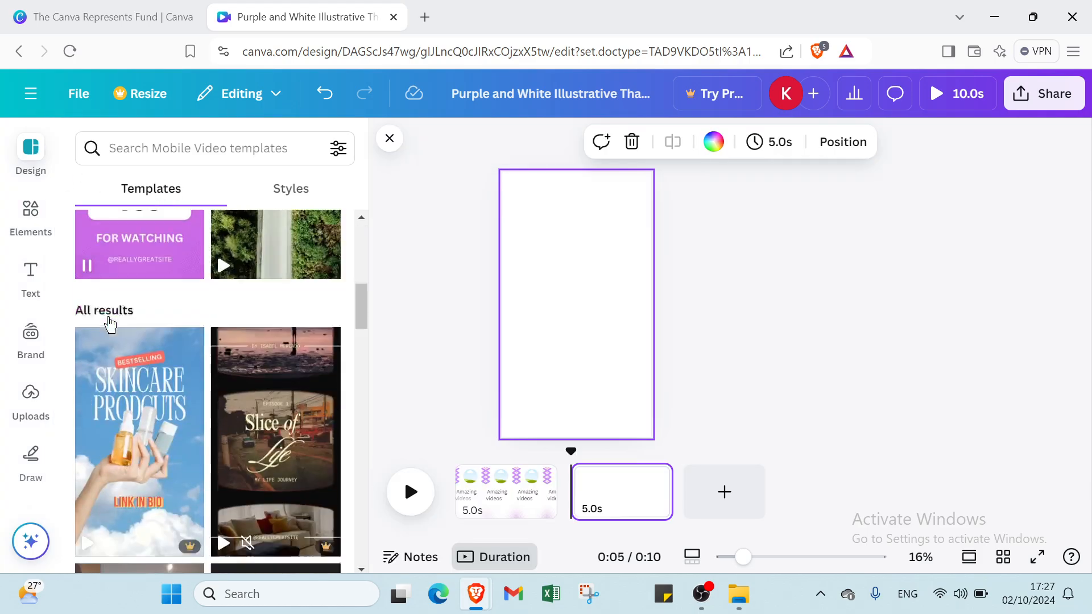
pyautogui.scroll(-3, 158, 312)
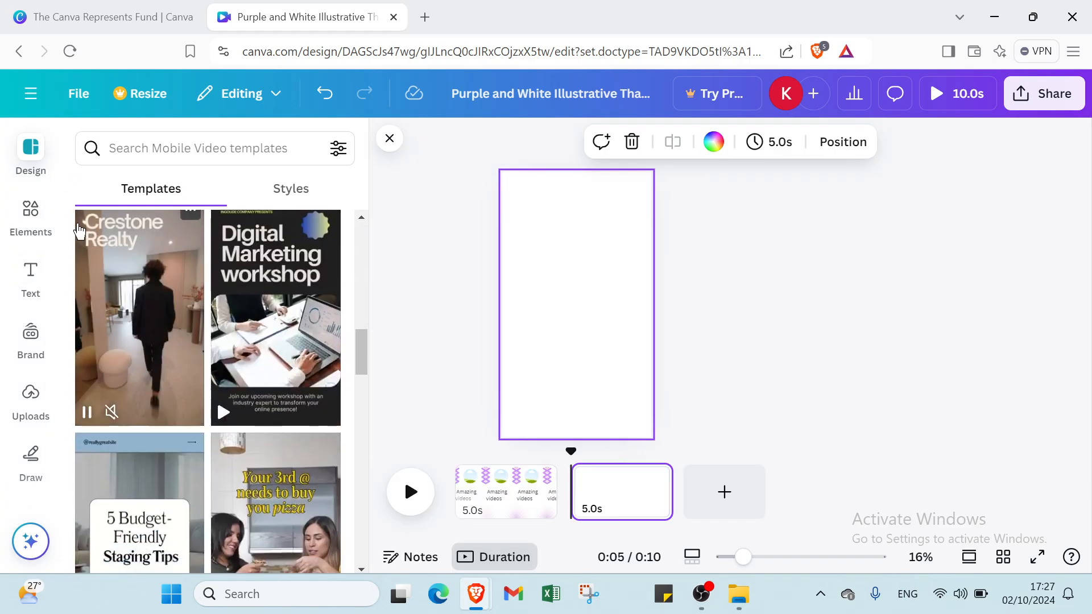
# - Browse the available shapes and graphics, and view the details of the Yellow Pink Retro Alphabet Number 0 graphic
pyautogui.click(33, 216)
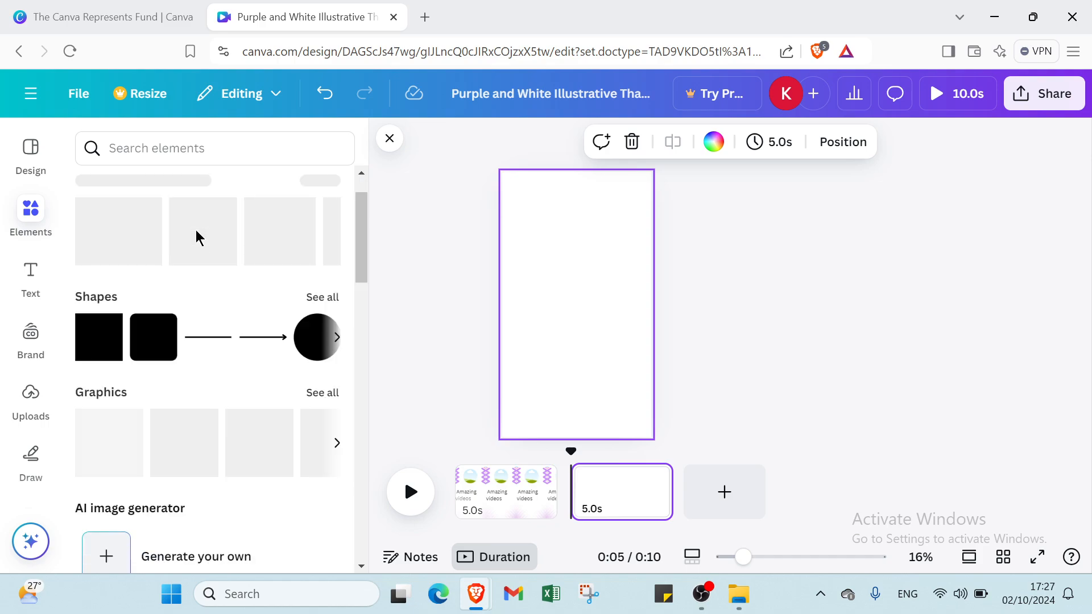
pyautogui.scroll(-1, 137, 231)
pyautogui.scroll(-3, 135, 230)
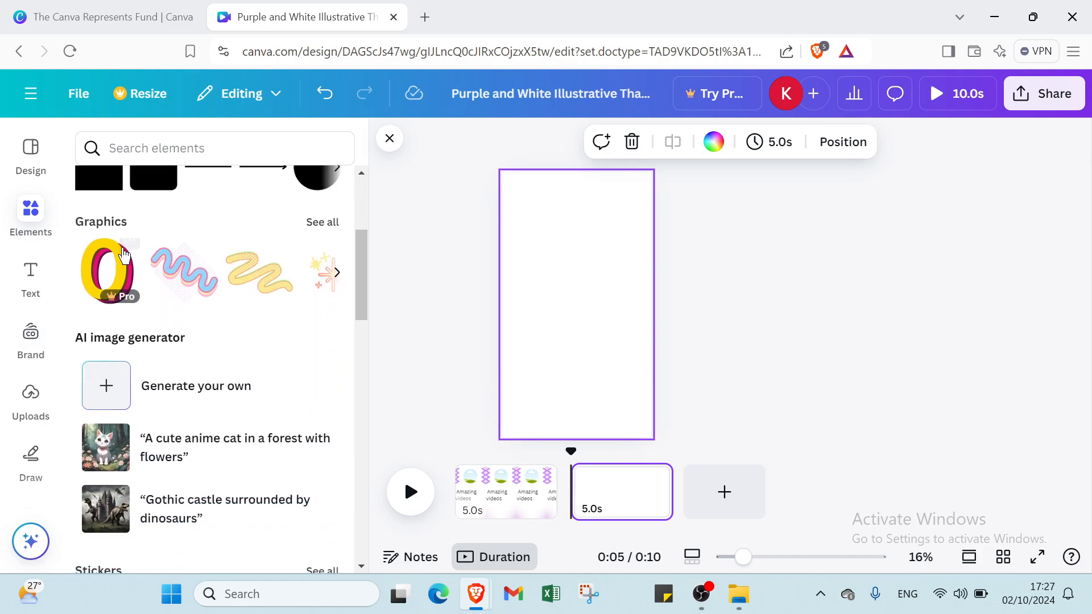
pyautogui.click(125, 249)
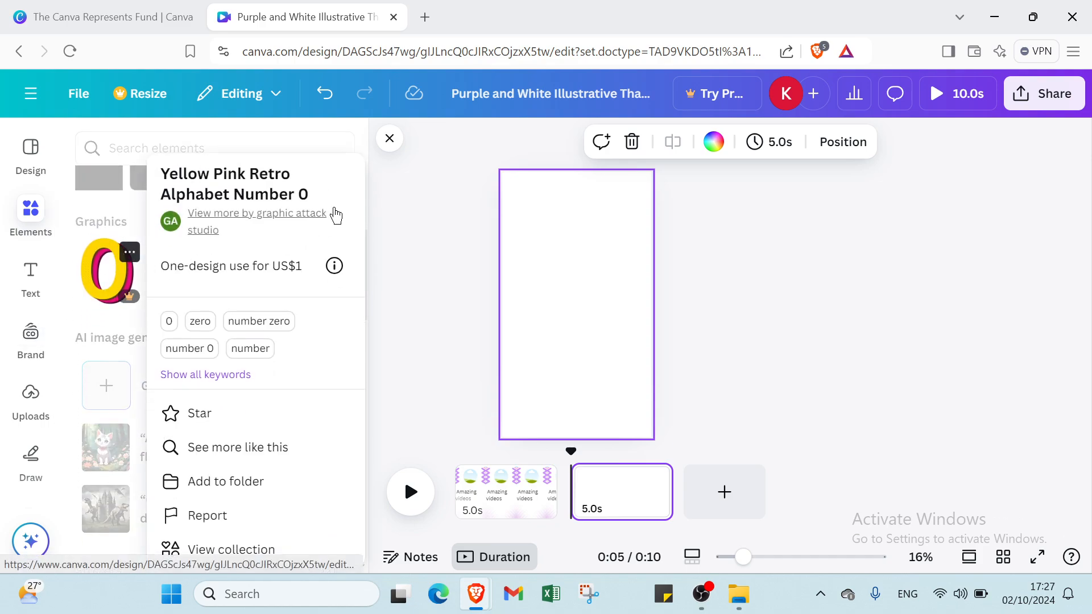
pyautogui.click(389, 145)
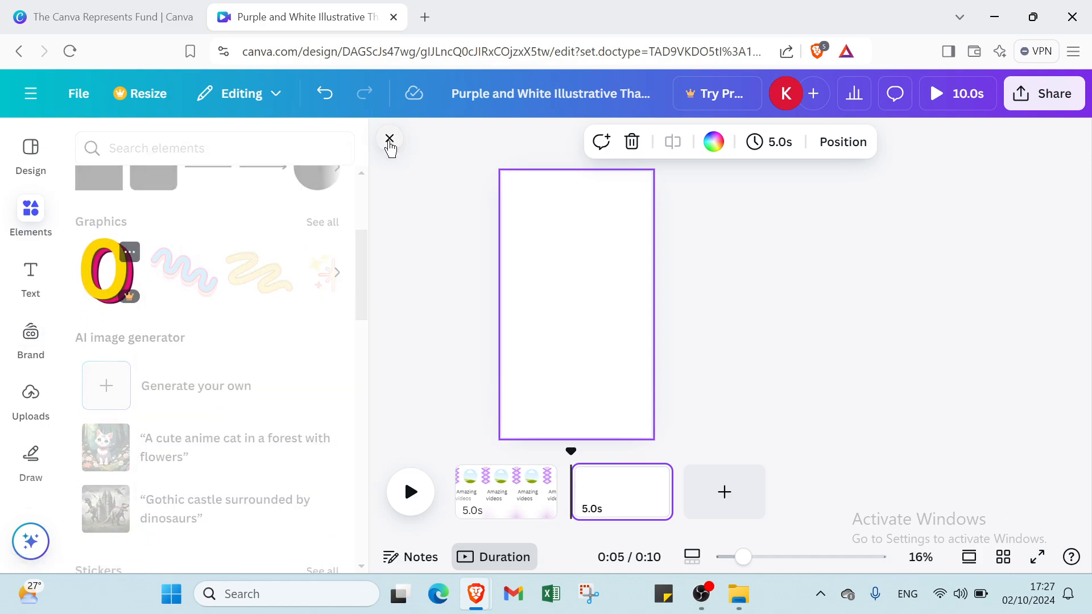
# - Add a default heading, subheading and body text to the second page, and browse the font combinations
pyautogui.click(30, 275)
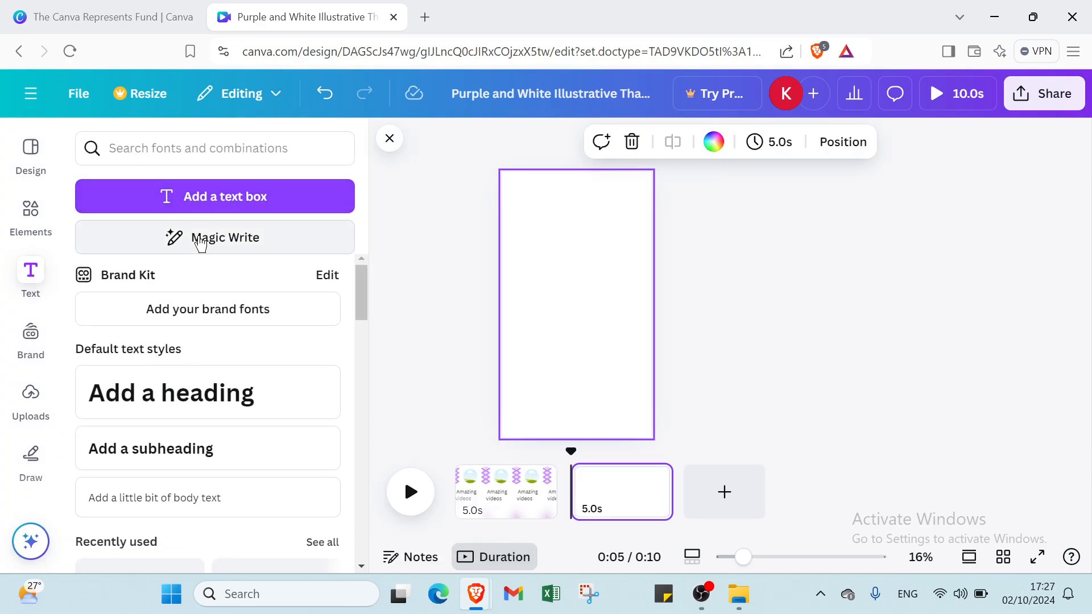
pyautogui.click(151, 392)
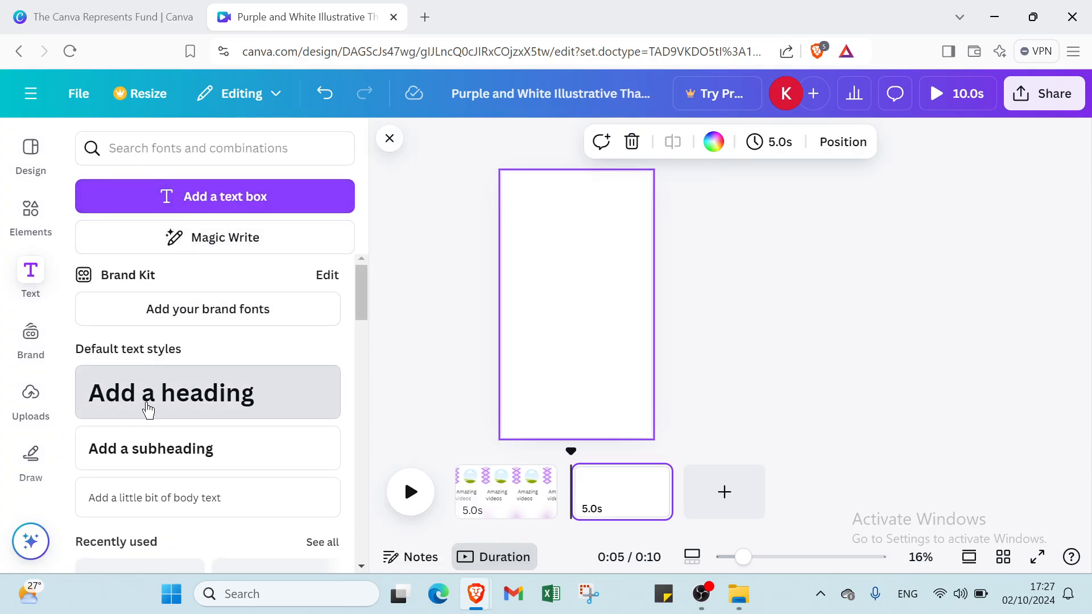
pyautogui.click(117, 448)
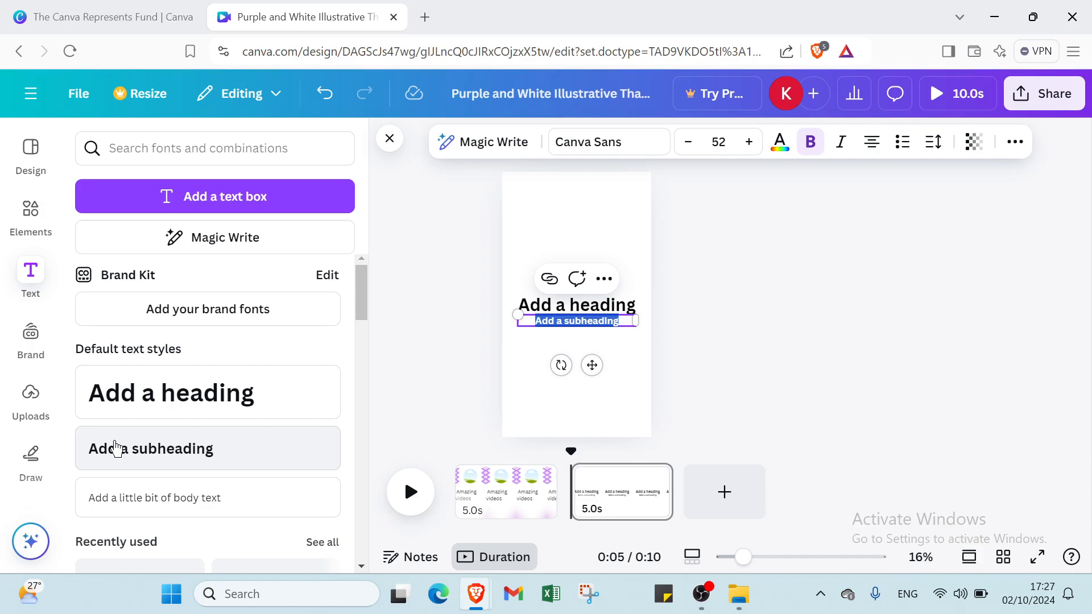
pyautogui.click(110, 506)
pyautogui.scroll(-5, 108, 500)
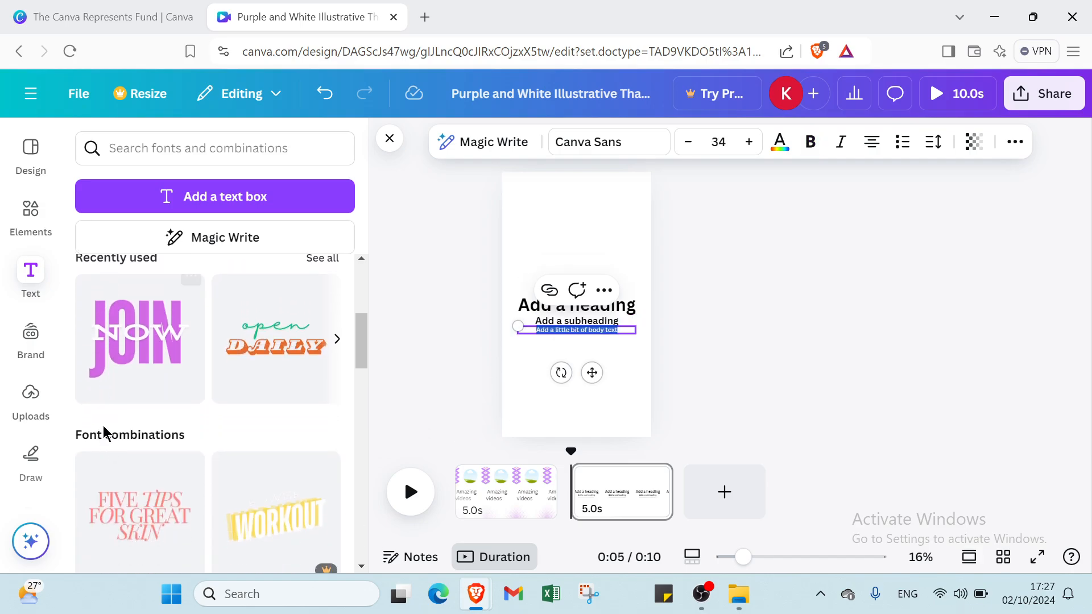
# - Add the JOIN NOW and FIVE TIPS FOR GREAT SKIN font combinations to the second page, and view the brand and upload options
pyautogui.click(106, 341)
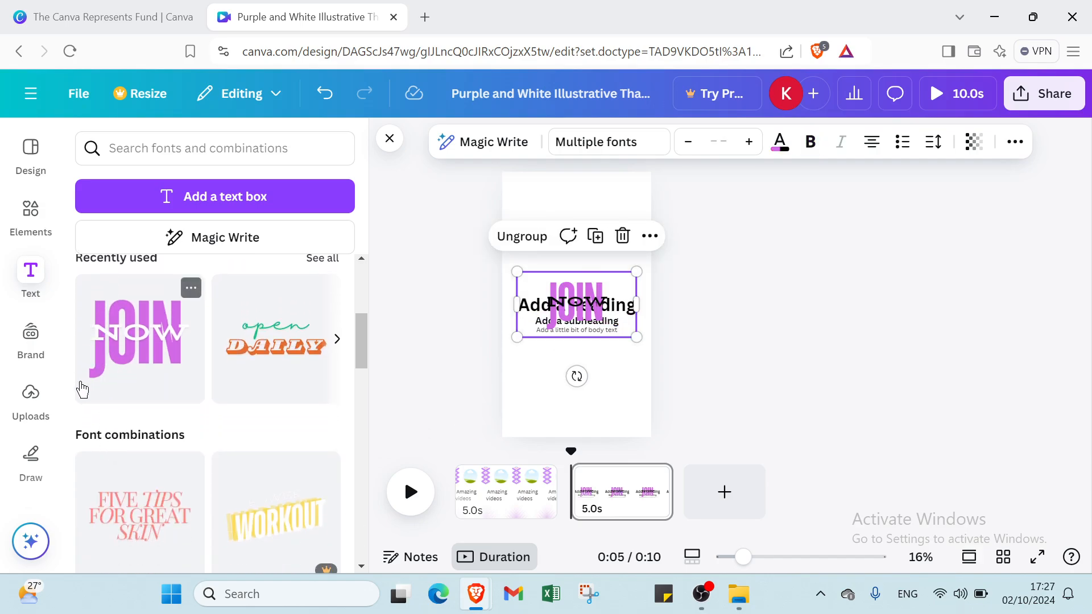
pyautogui.click(121, 479)
pyautogui.click(30, 336)
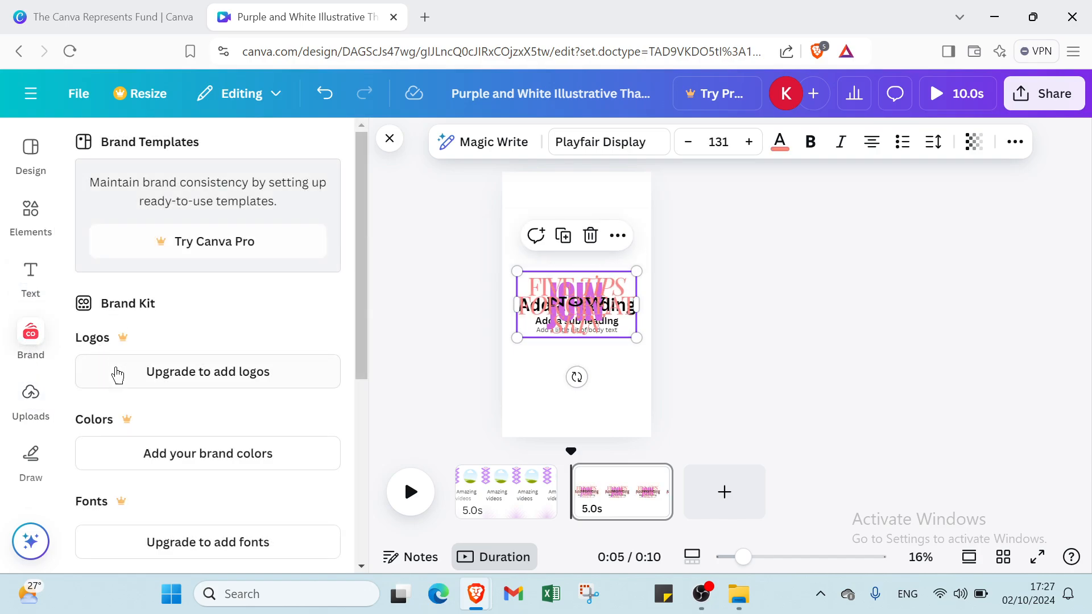
pyautogui.click(32, 401)
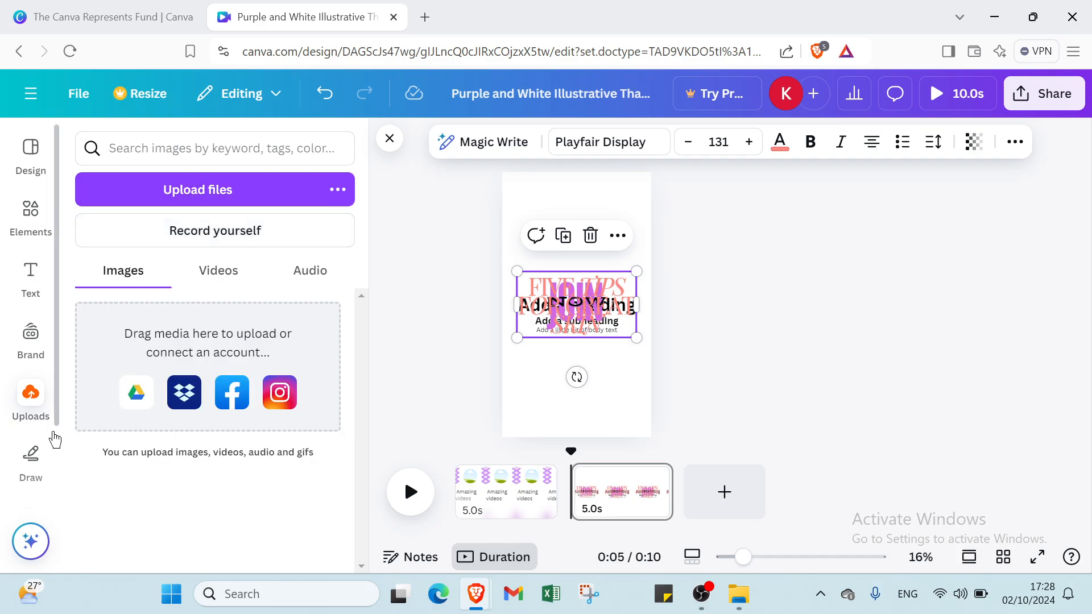
# - Scribble red marker strokes across the second page, and undo them together with the page's text and the page itself
pyautogui.click(43, 468)
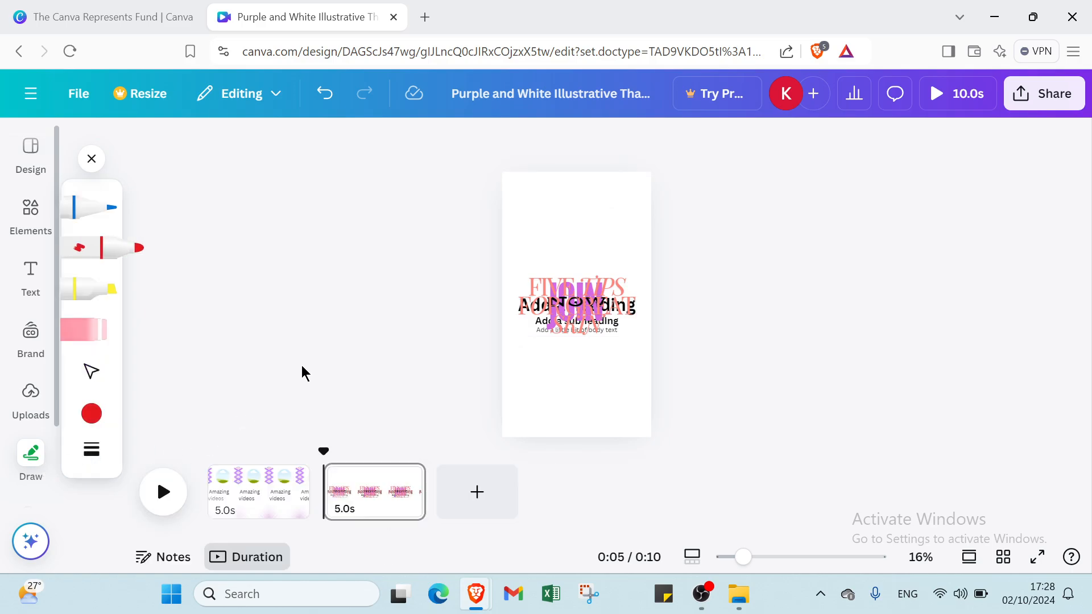
pyautogui.moveTo(566, 180)
pyautogui.mouseDown()
pyautogui.moveTo(538, 187)
pyautogui.moveTo(548, 206)
pyautogui.moveTo(582, 211)
pyautogui.moveTo(556, 253)
pyautogui.moveTo(620, 187)
pyautogui.moveTo(509, 313)
pyautogui.moveTo(531, 389)
pyautogui.moveTo(616, 263)
pyautogui.moveTo(593, 230)
pyautogui.moveTo(565, 255)
pyautogui.moveTo(558, 384)
pyautogui.moveTo(588, 322)
pyautogui.mouseUp()
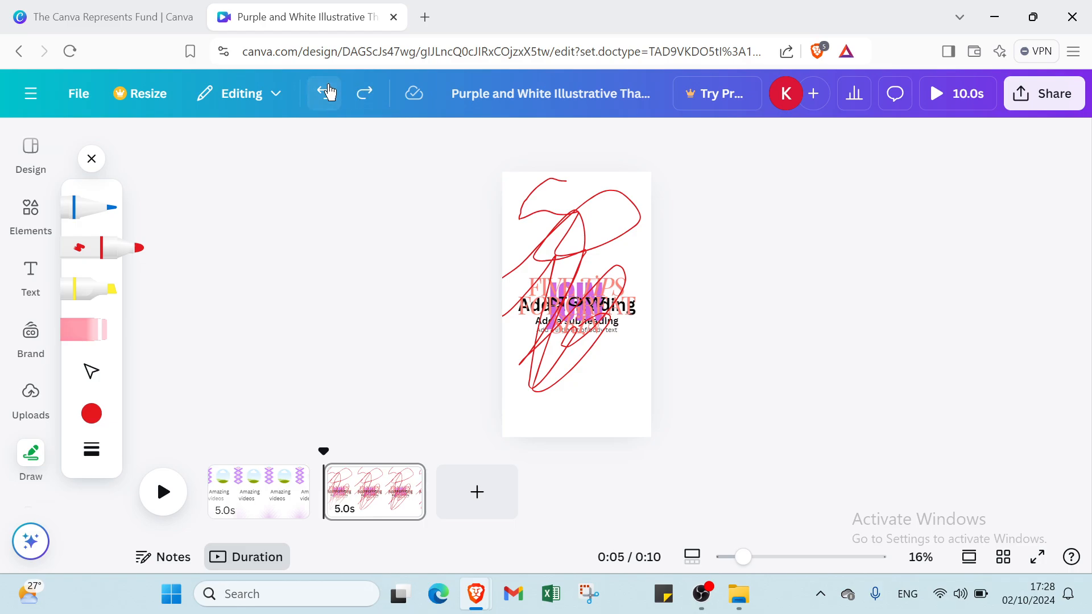
pyautogui.click(329, 94)
pyautogui.click(329, 93)
pyautogui.click(329, 93)
pyautogui.click(329, 93)
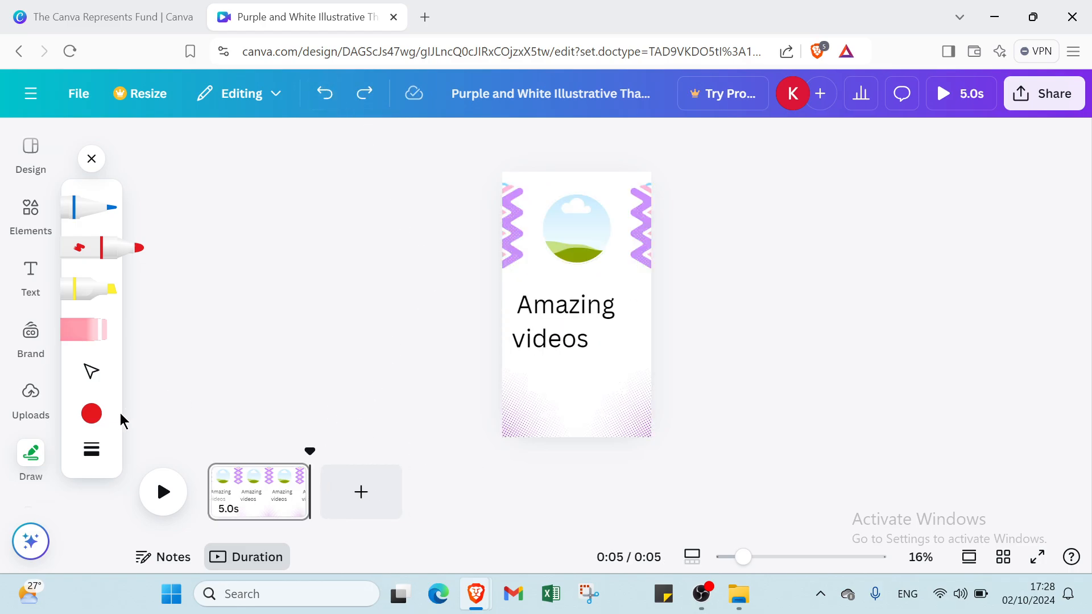
# - Set the red marker's weight to 66 and its transparency to 100
pyautogui.click(91, 451)
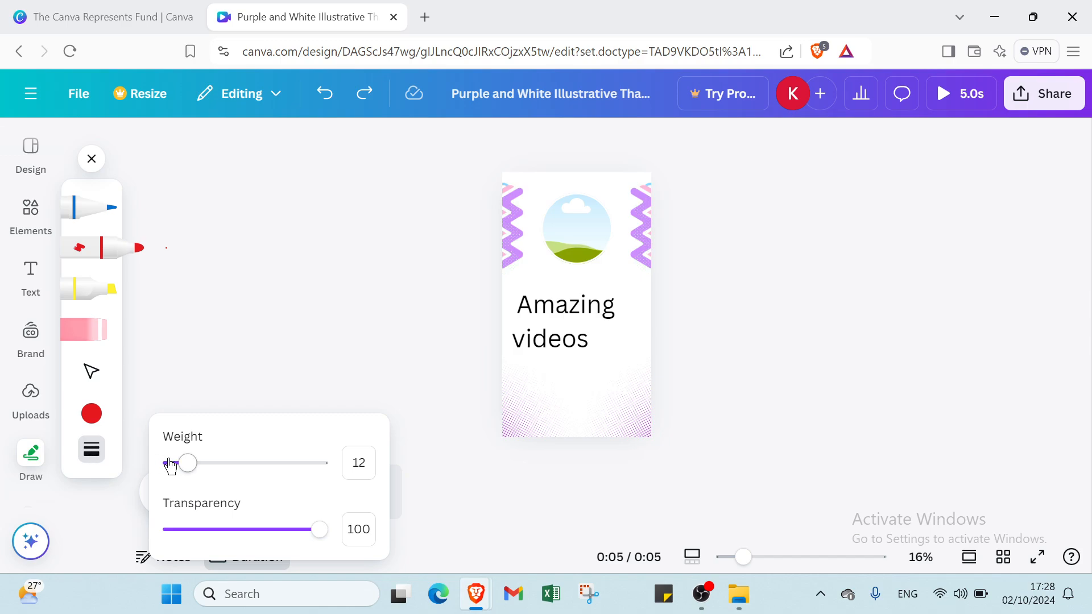
pyautogui.moveTo(187, 463); pyautogui.dragTo(267, 462)
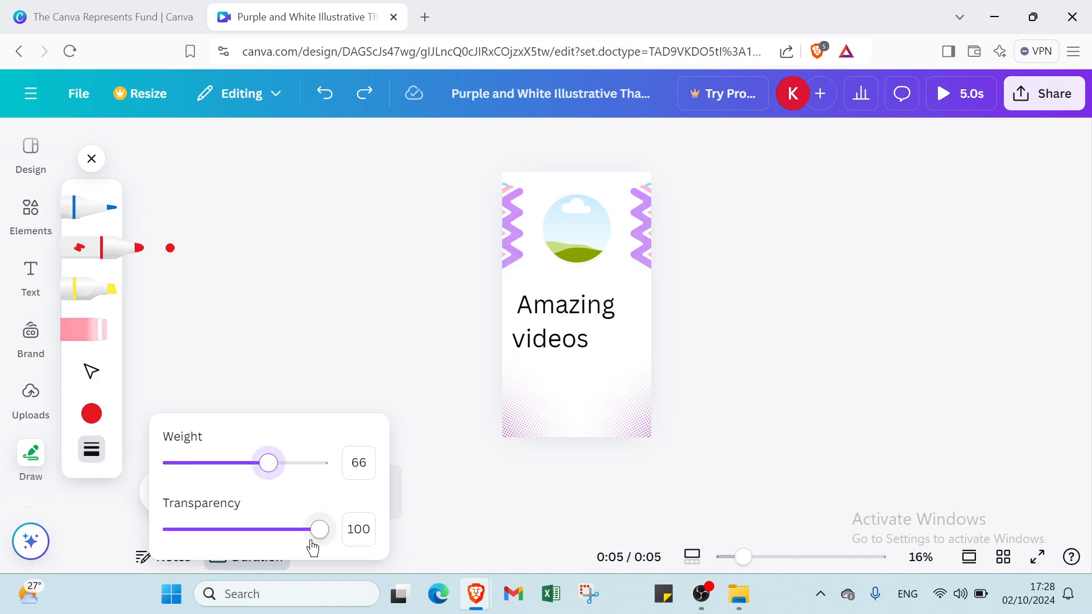
pyautogui.moveTo(319, 530)
pyautogui.mouseDown()
pyautogui.moveTo(214, 531)
pyautogui.moveTo(383, 546)
pyautogui.mouseUp()
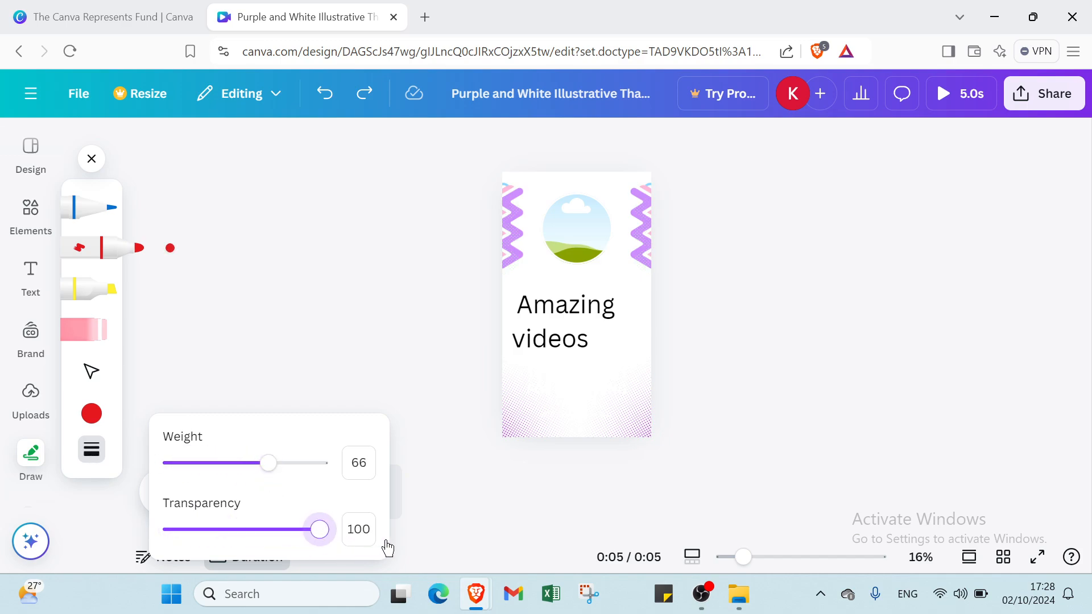
pyautogui.click(483, 429)
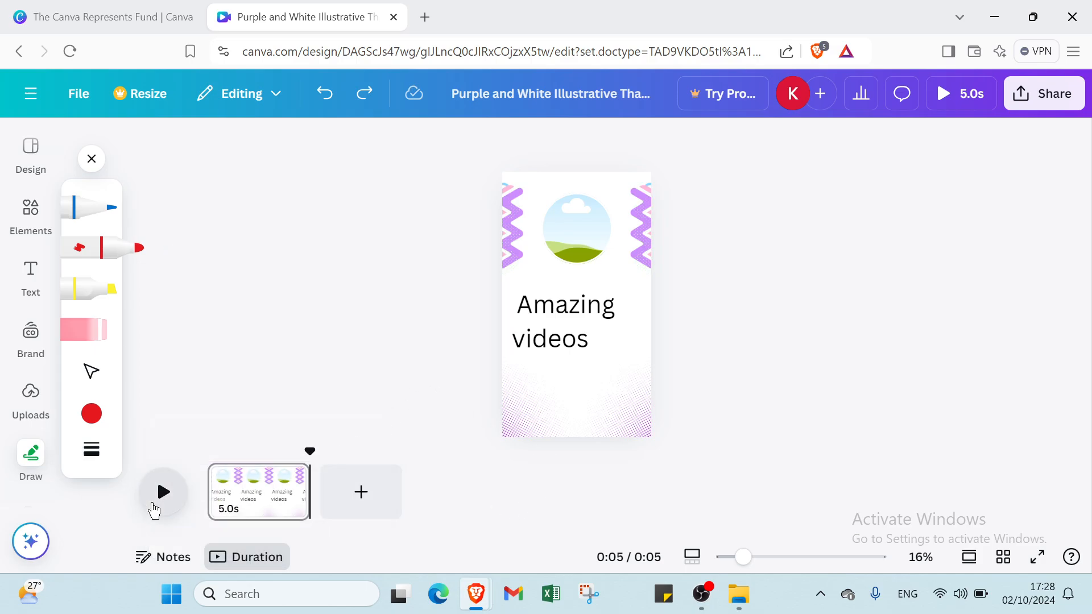
# - Play the video preview, and draw four red marker dots around the circular photo frame, two on each side
pyautogui.click(154, 510)
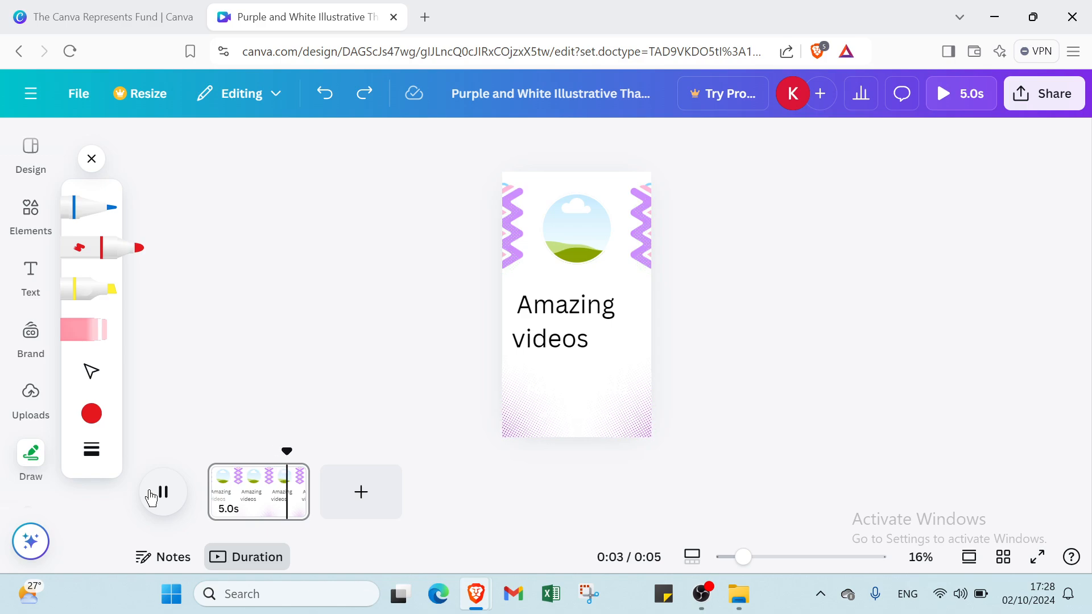
pyautogui.click(535, 222)
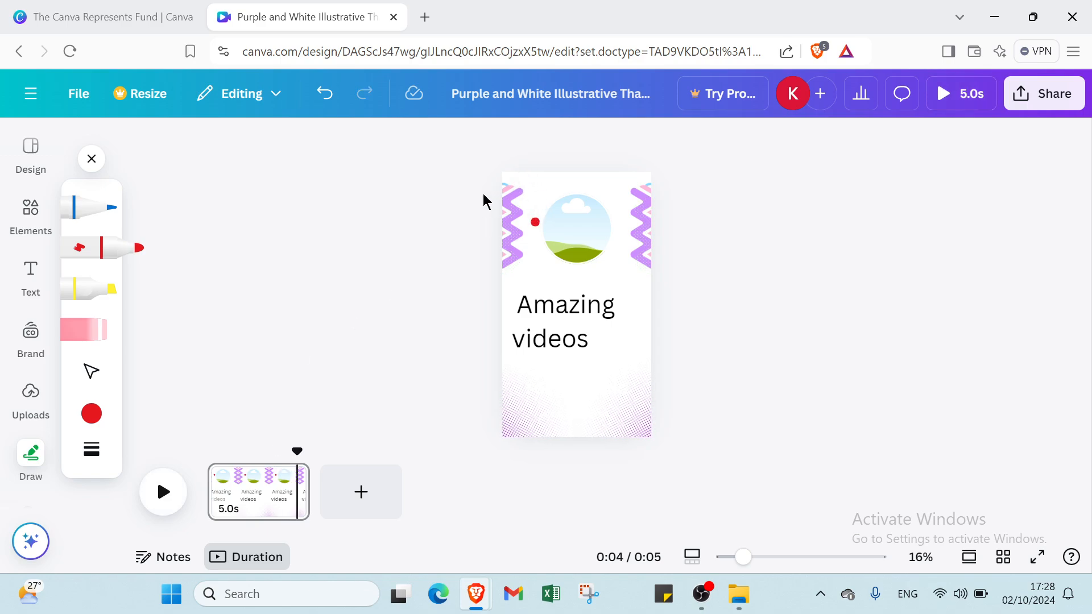
pyautogui.click(535, 184)
pyautogui.click(616, 183)
pyautogui.click(615, 222)
pyautogui.click(91, 158)
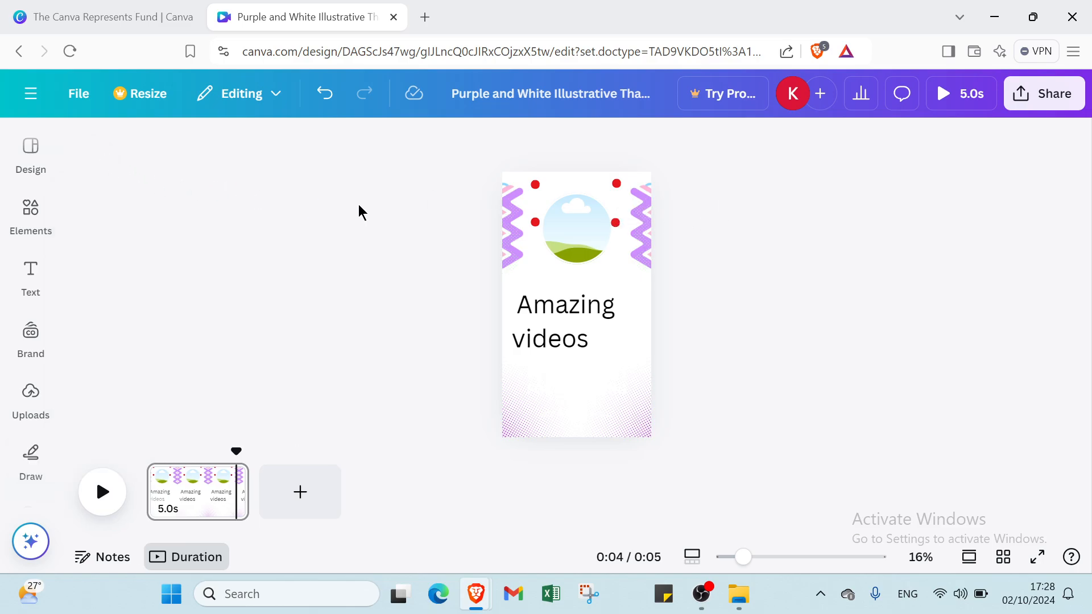
pyautogui.click(557, 234)
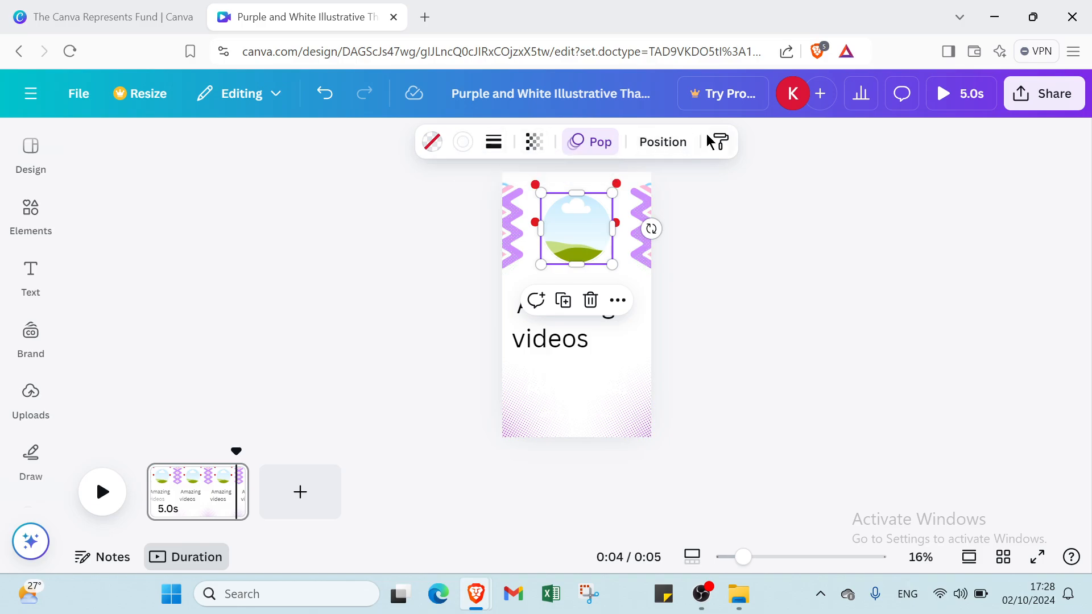
pyautogui.click(1027, 142)
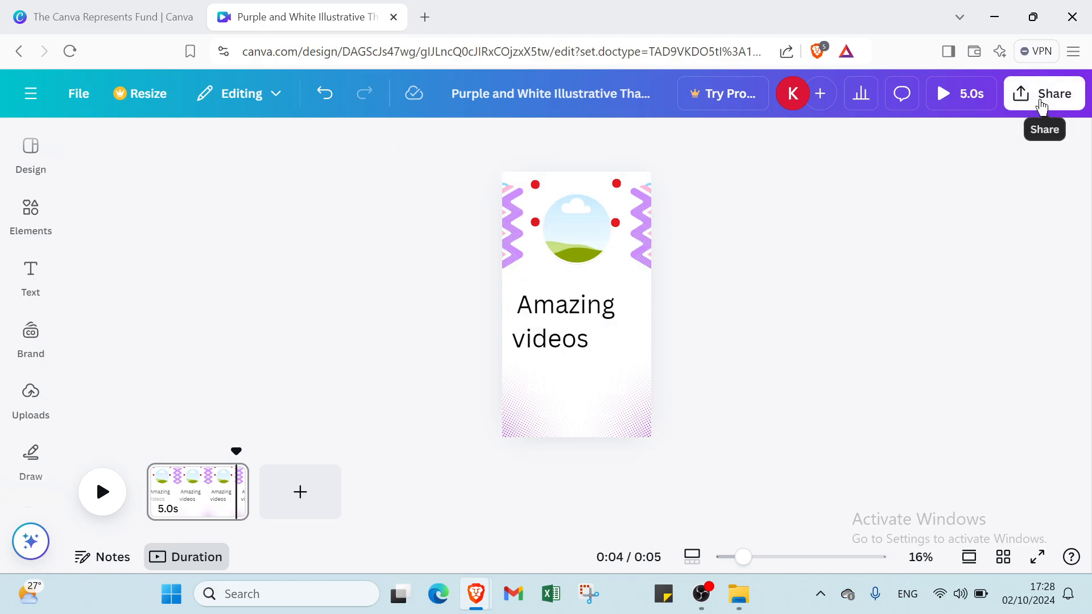
pyautogui.click(731, 376)
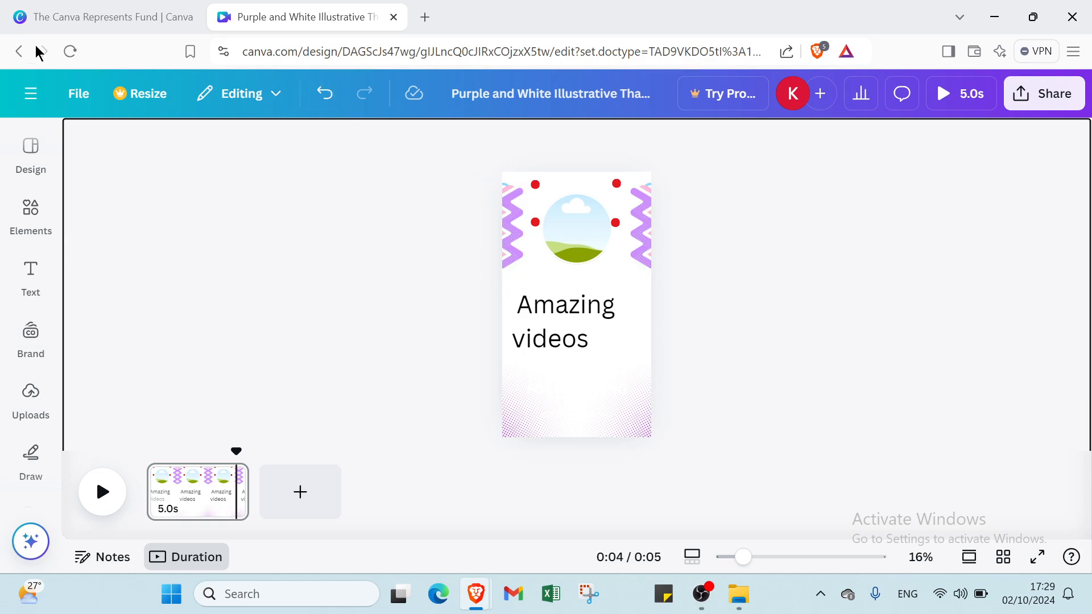
# - Leave the design for the Canva home page, and switch to the browser tab with The Canva Represents Fund page
pyautogui.click(25, 95)
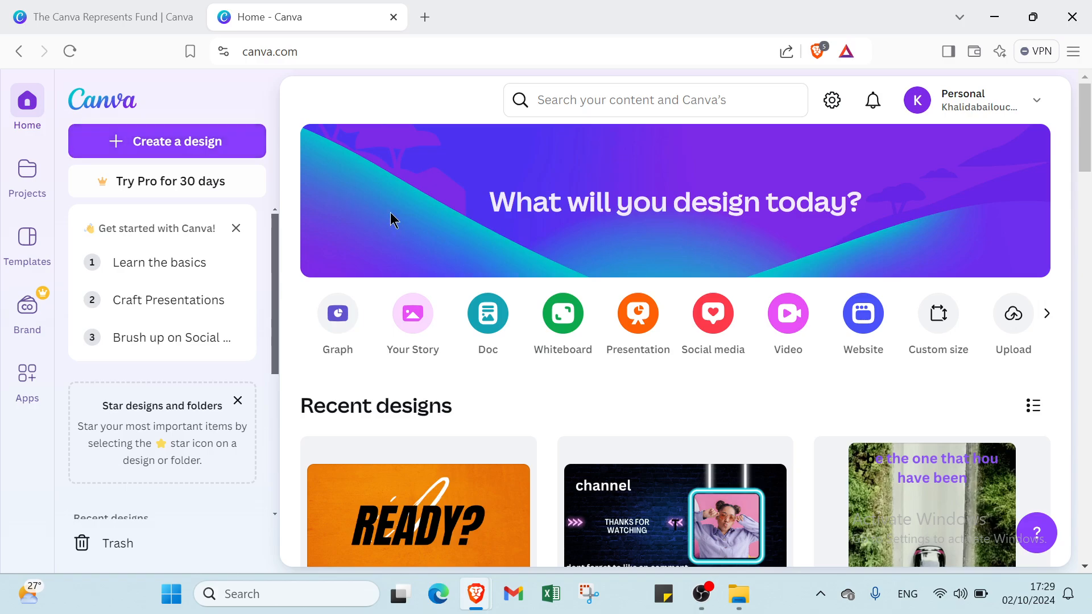
pyautogui.click(137, 16)
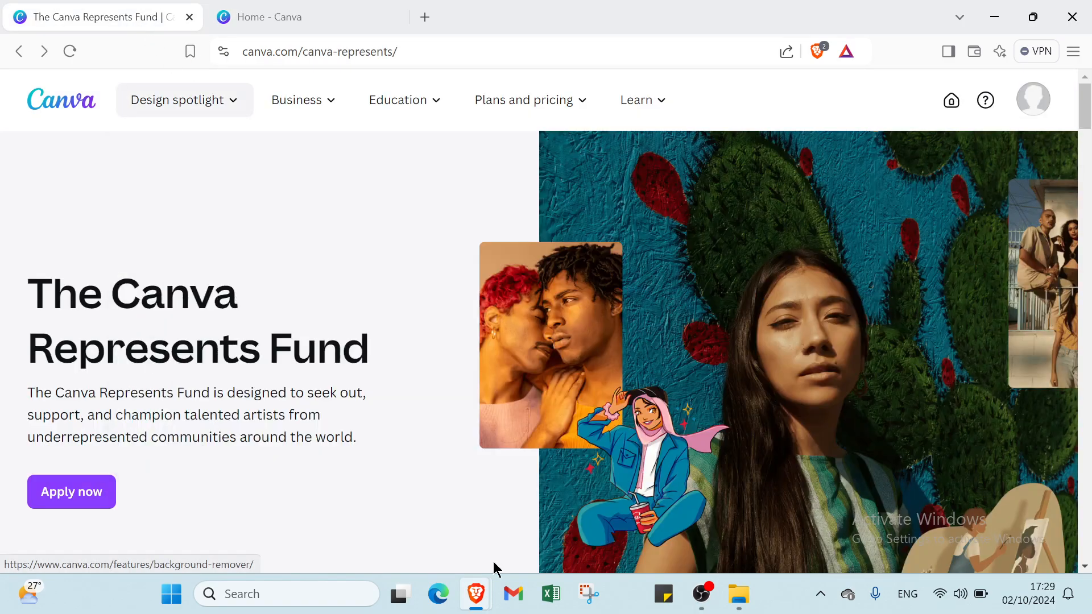